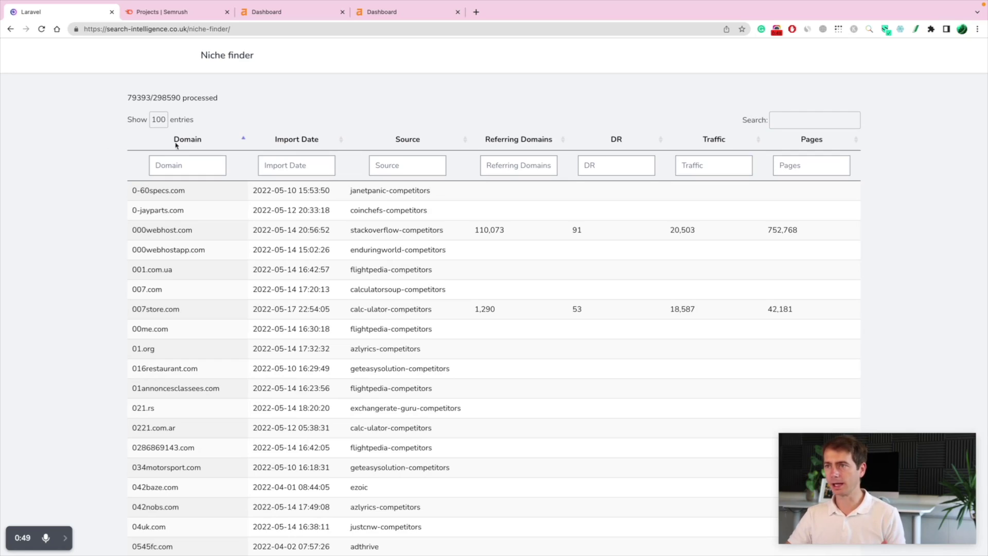
Highlight the niche-finder address, the total domain count 298590 and the processed count 79393
left_click_drag(232, 30, 182, 29)
left_click(354, 106)
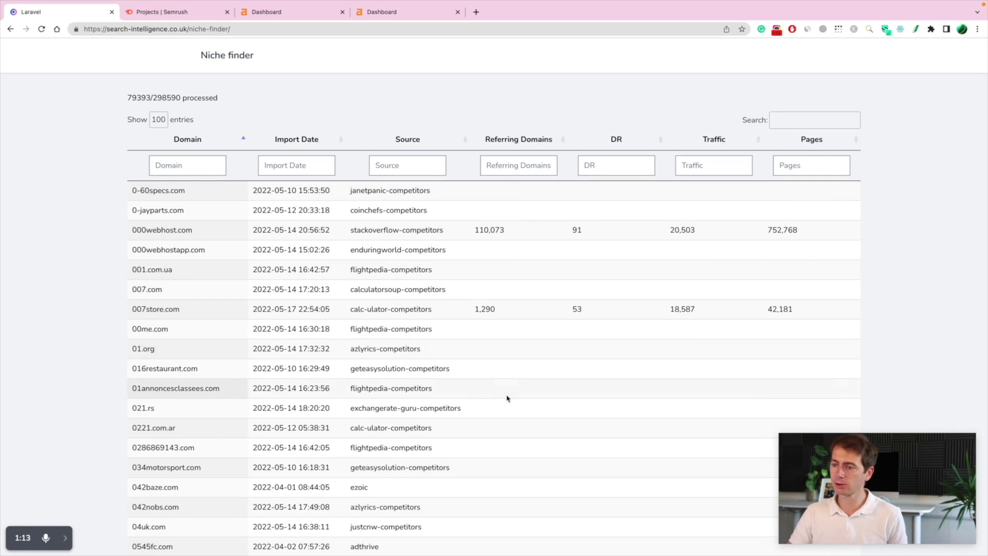
scroll(214, 331, "down", 2)
scroll(206, 232, "up", 3)
double_click(167, 100)
left_click(56, 106)
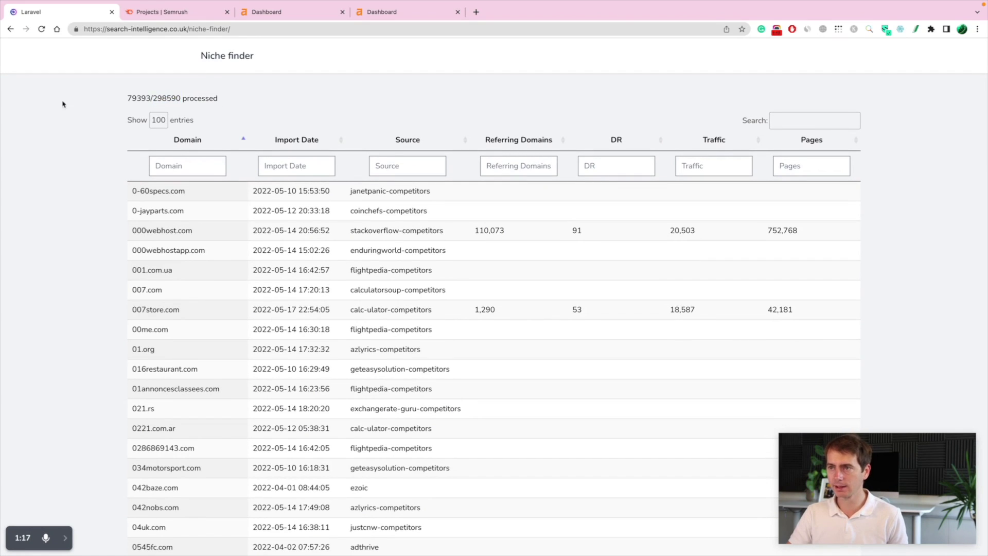
double_click(138, 99)
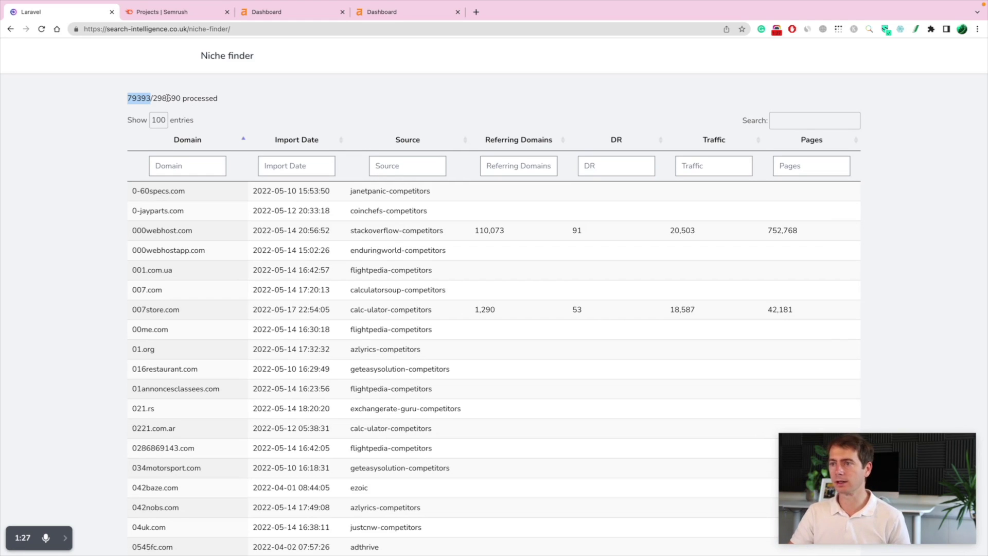
left_click(319, 105)
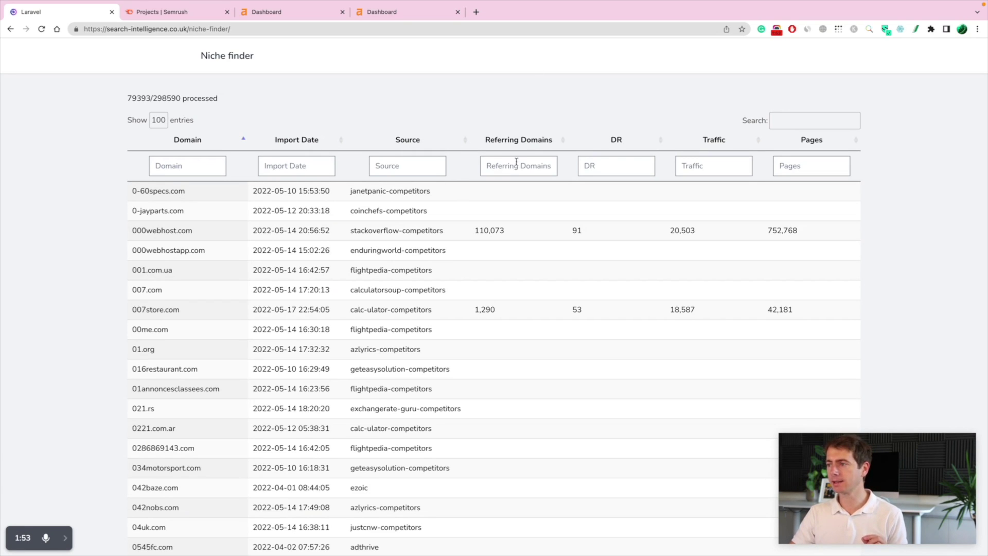
Filter the table to referring domains <600 and DR <35
left_click(514, 164)
type("<600")
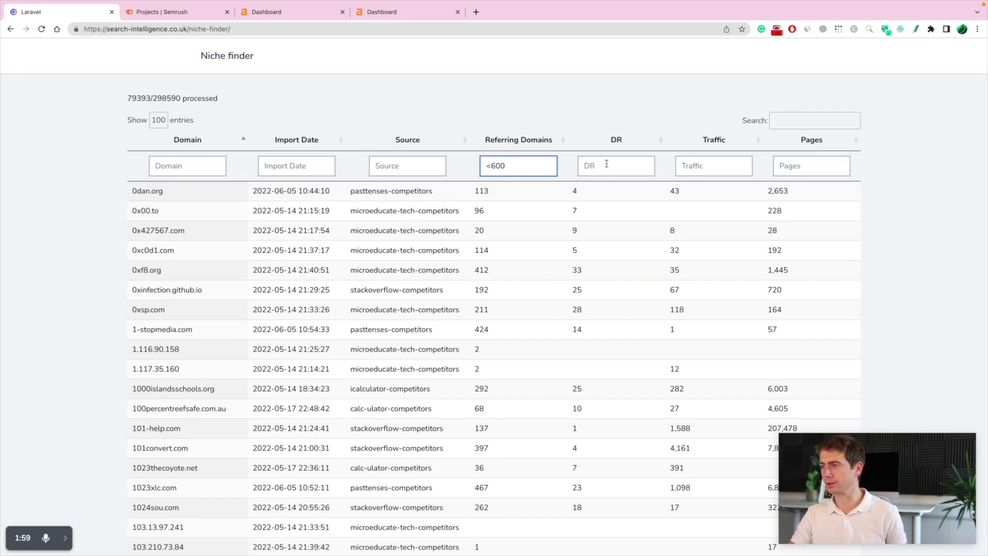
key("Tab")
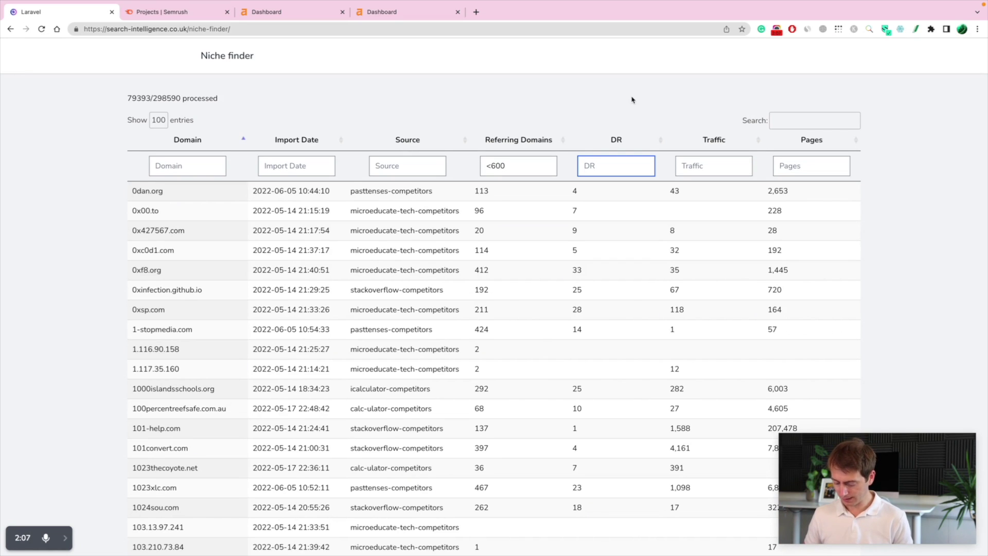
type("<30")
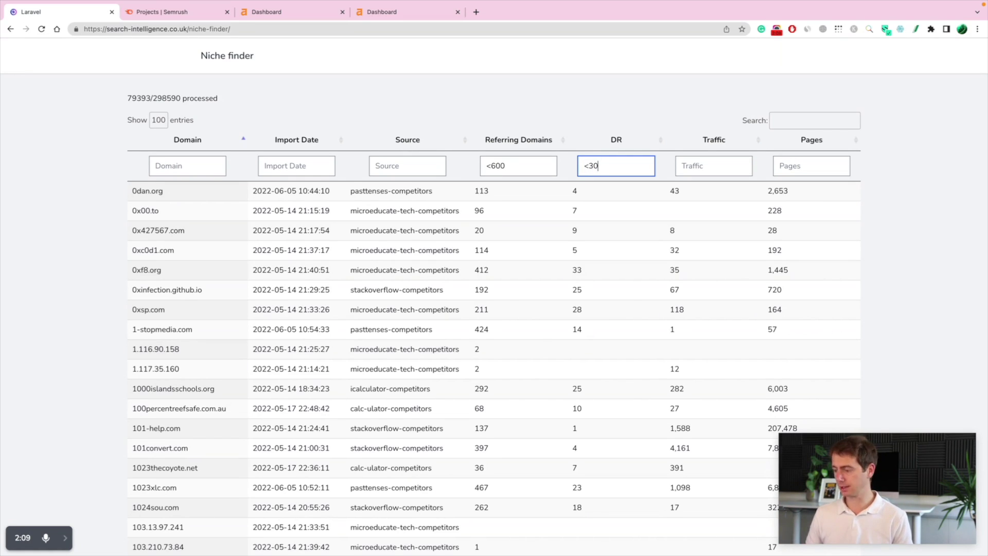
key("BackSpace")
type("5")
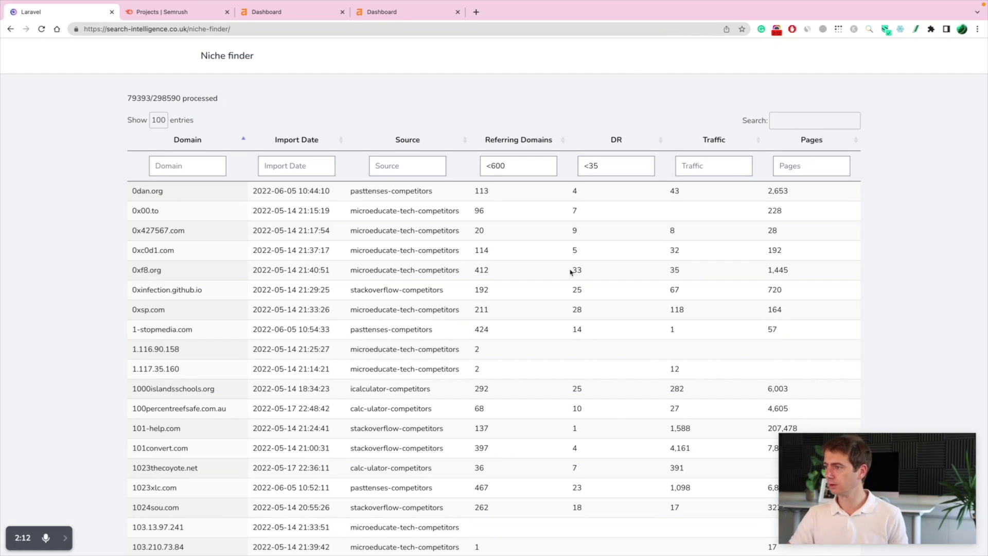
key("Tab")
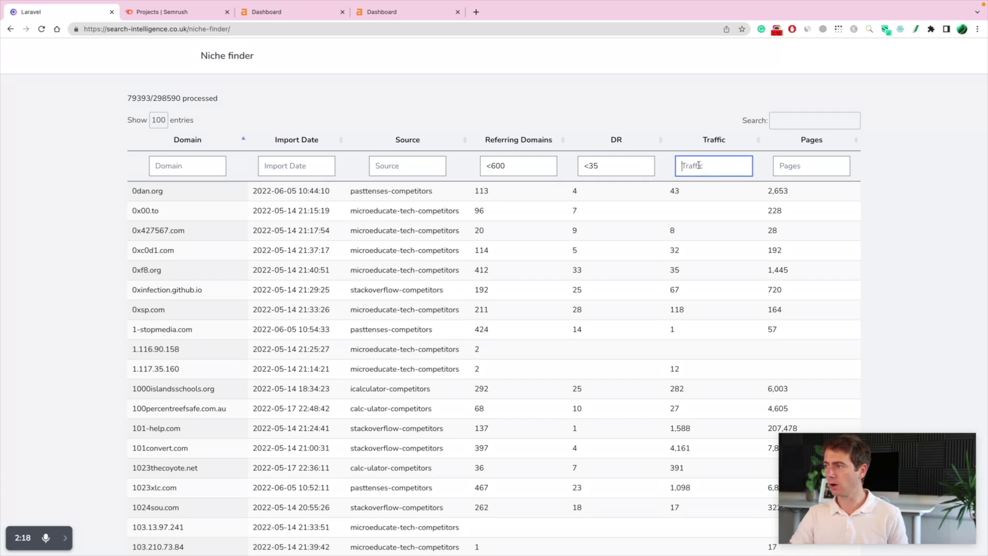
Add the traffic filter >50000 and the pages filter >1000
type(">50000")
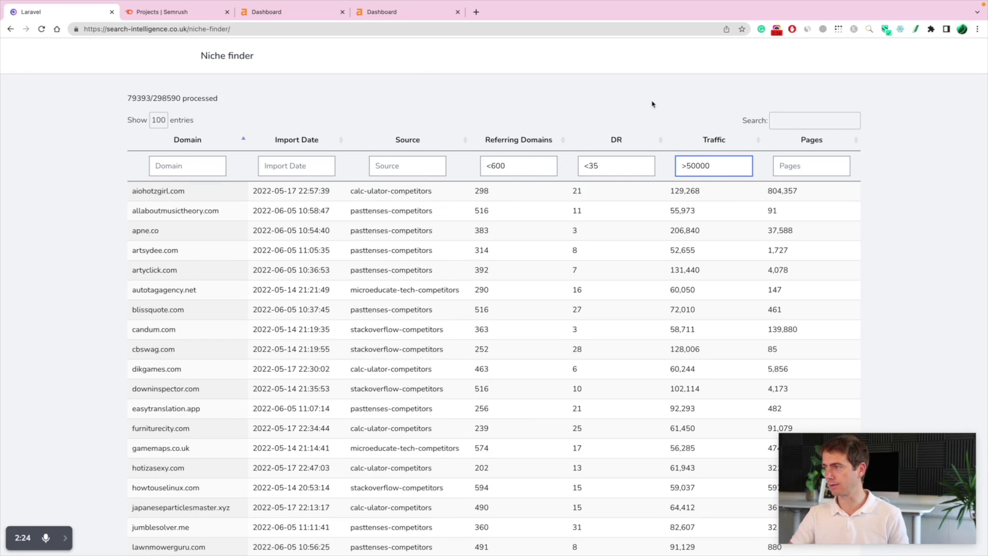
scroll(523, 260, "down", 2)
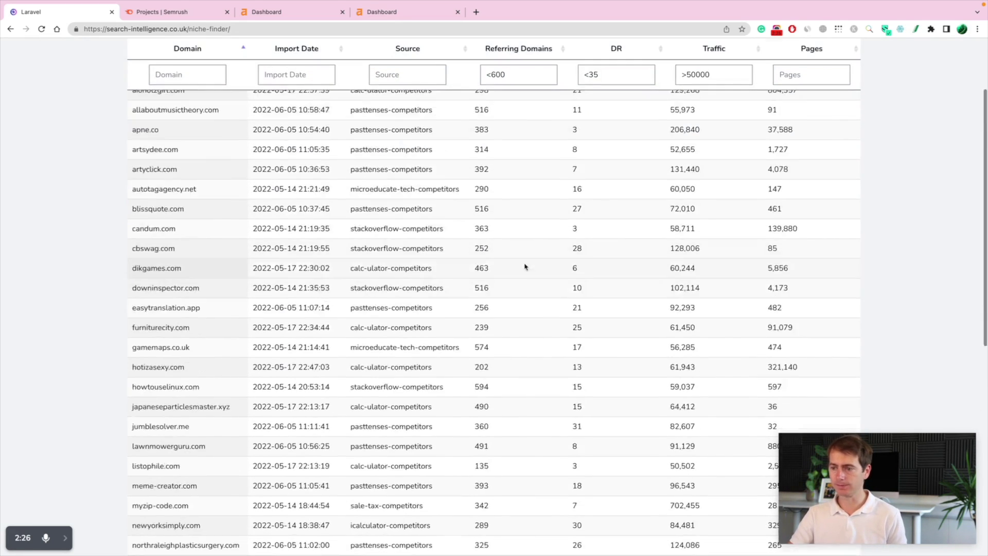
scroll(531, 299, "up", 2)
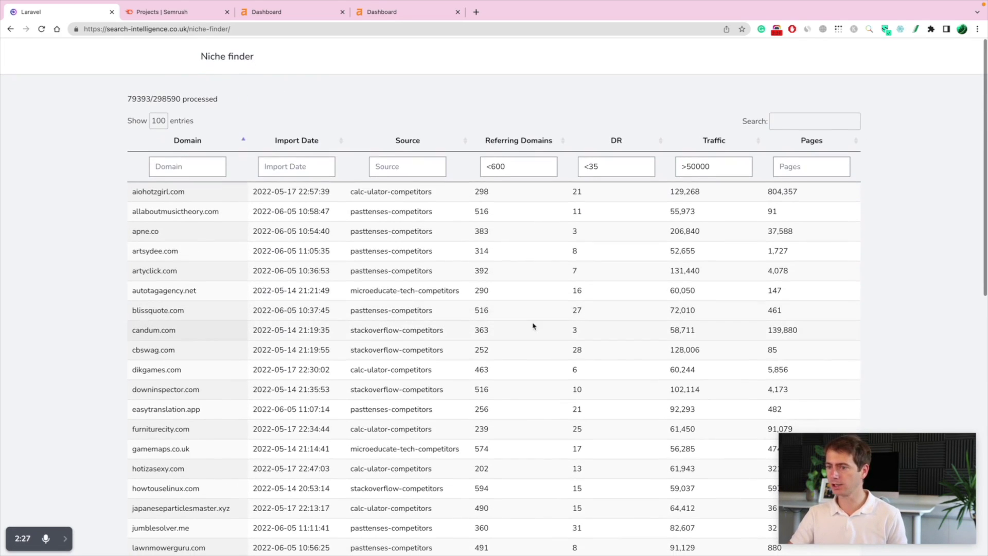
left_click(799, 165)
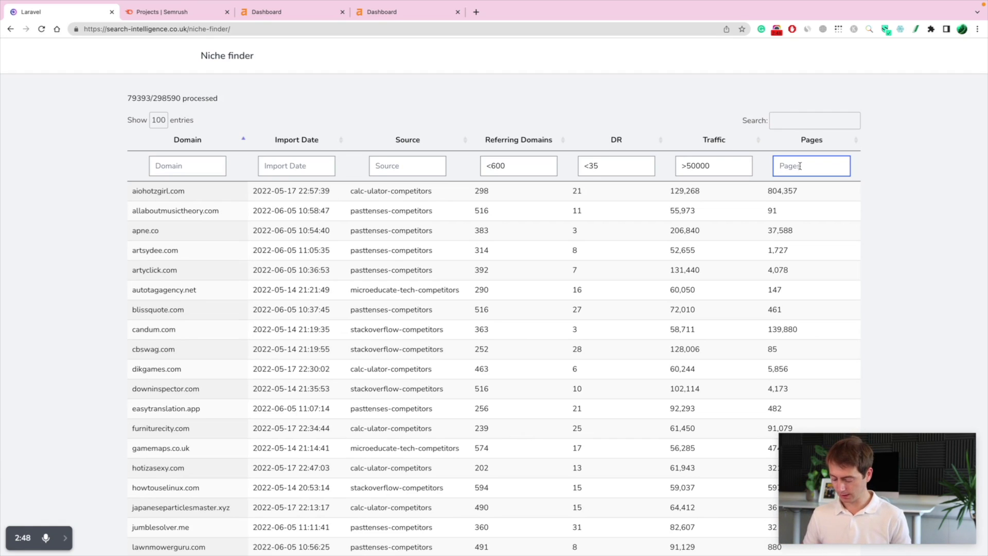
type(">1000")
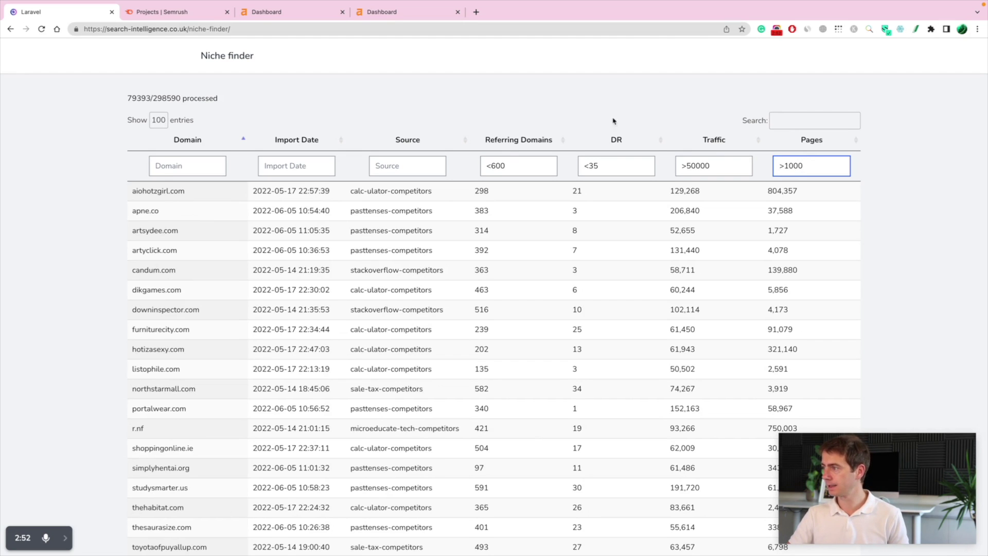
scroll(227, 309, "down", 2)
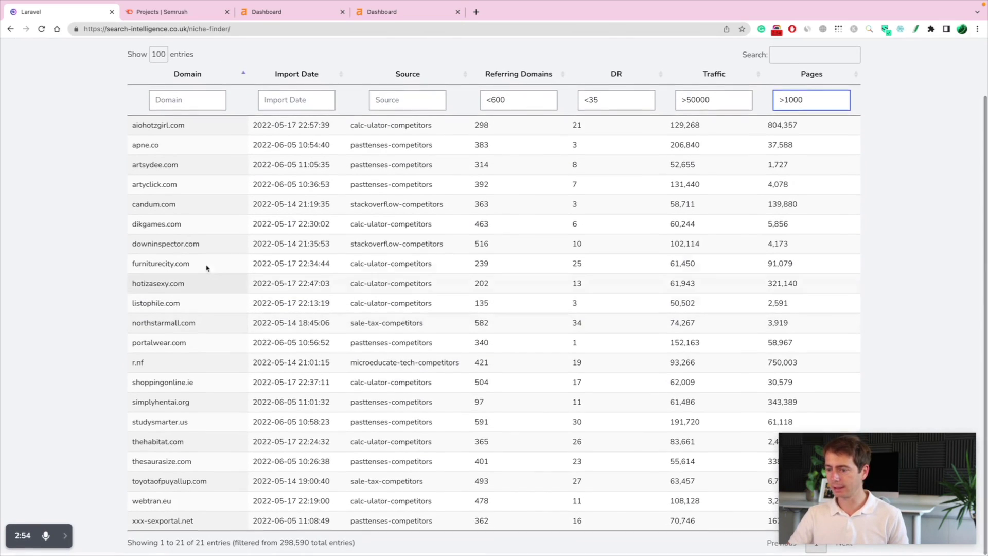
scroll(132, 122, "up", 2)
scroll(132, 121, "down", 2)
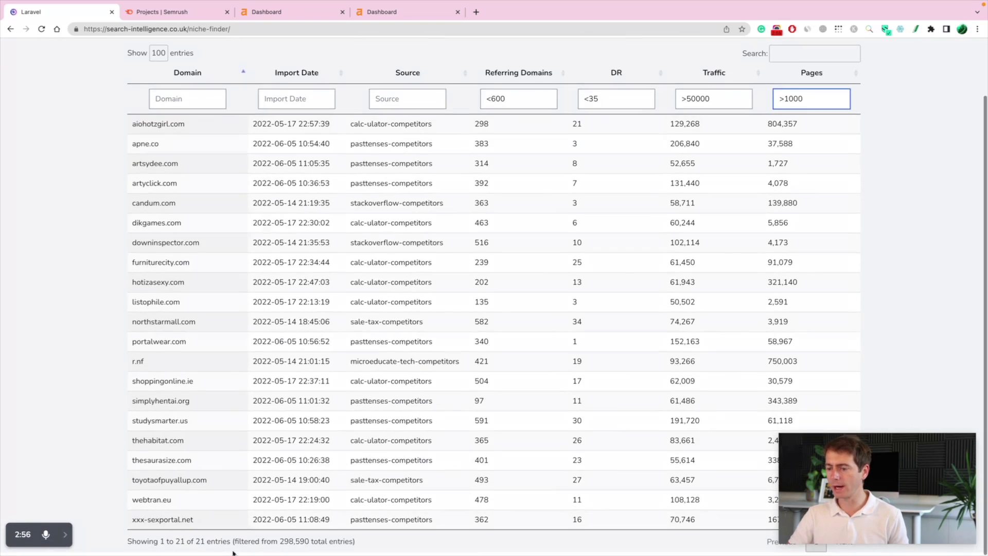
scroll(127, 103, "up", 2)
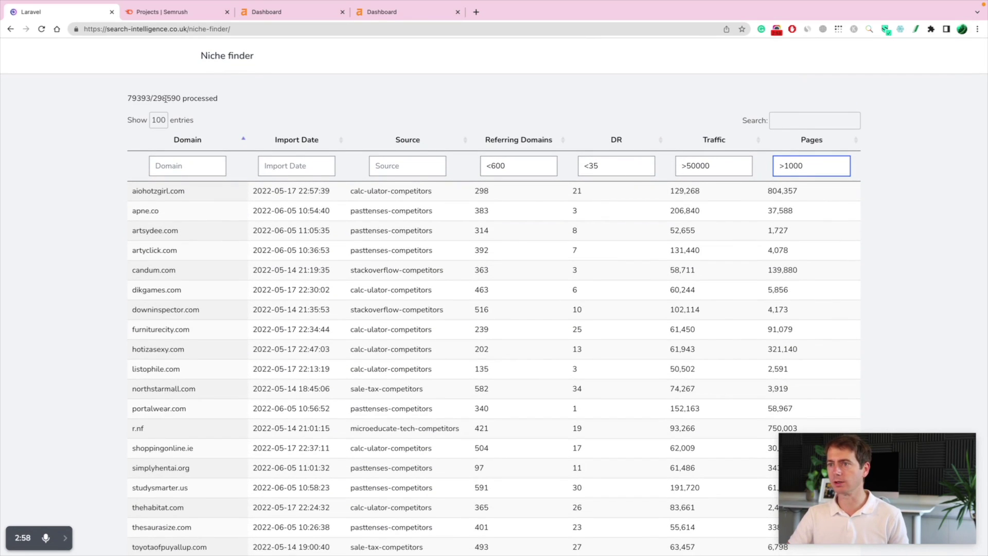
left_click_drag(154, 97, 128, 97)
scroll(203, 291, "down", 2)
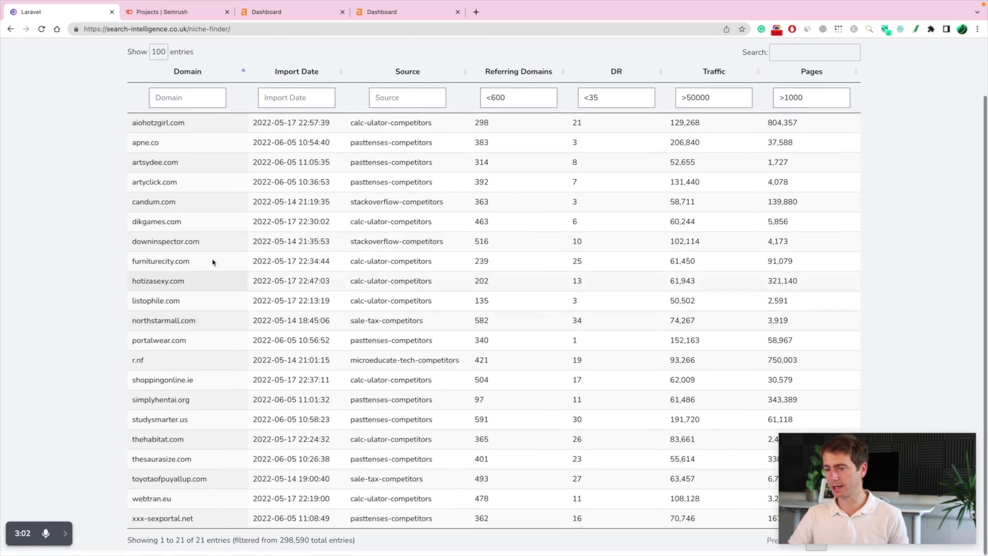
scroll(206, 267, "up", 2)
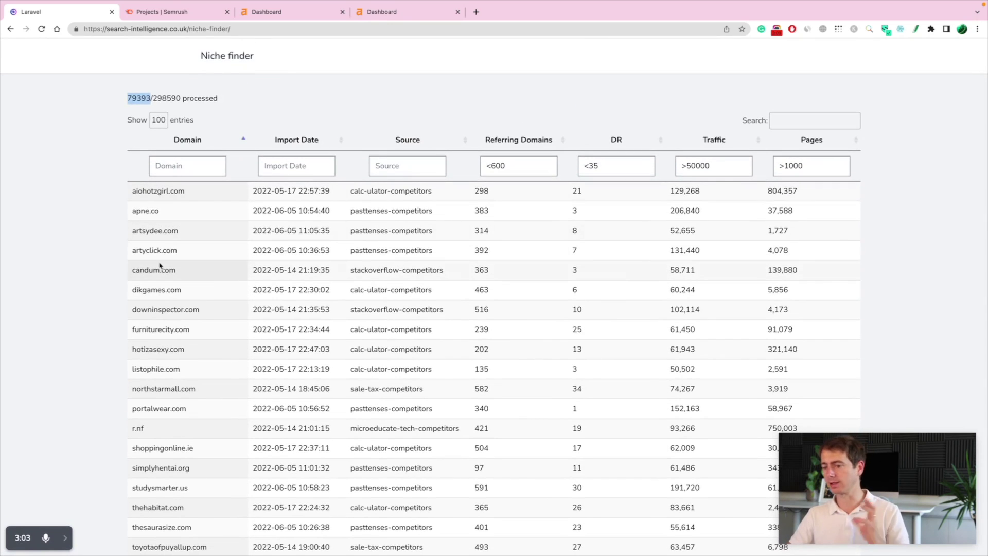
scroll(201, 288, "down", 2)
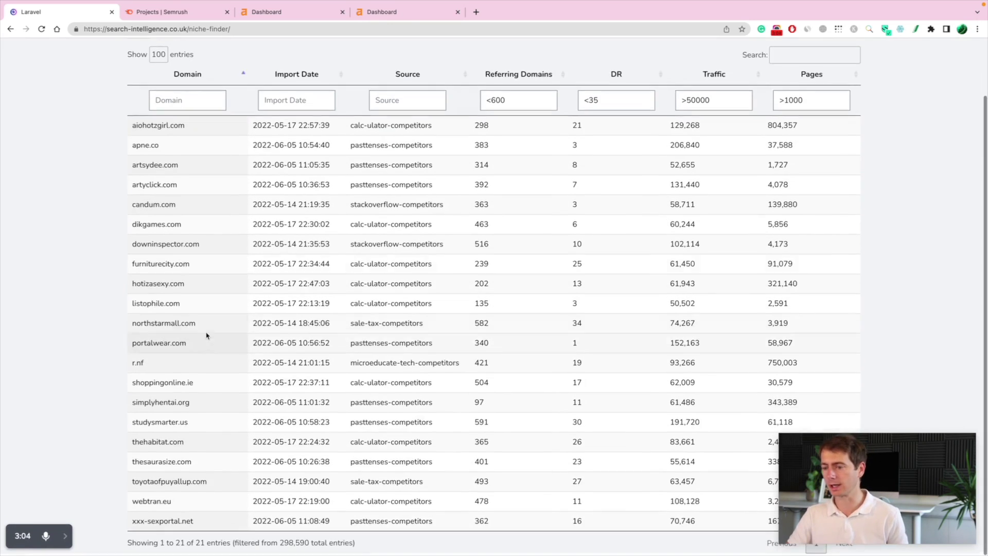
scroll(232, 329, "up", 2)
scroll(183, 297, "down", 2)
scroll(189, 299, "down", 1)
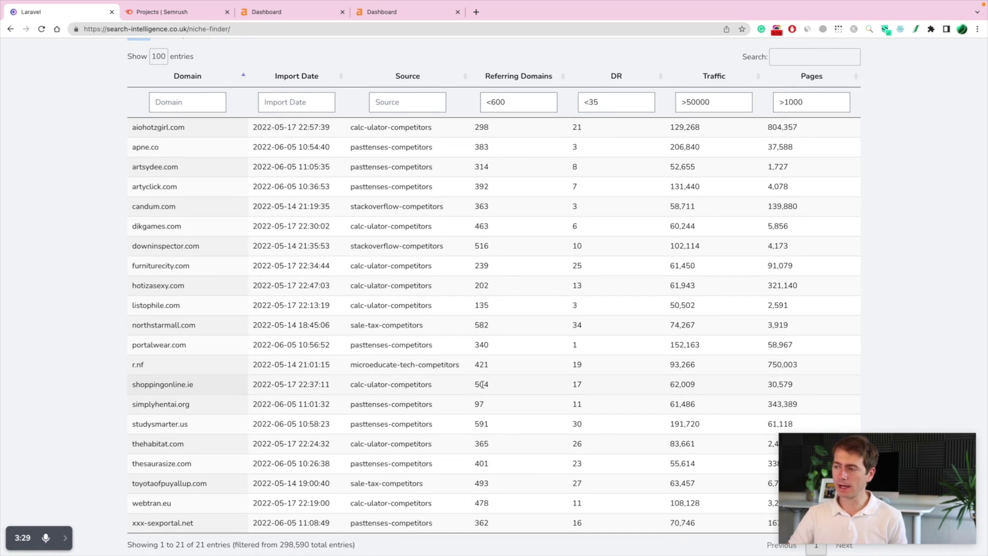
double_click(580, 385)
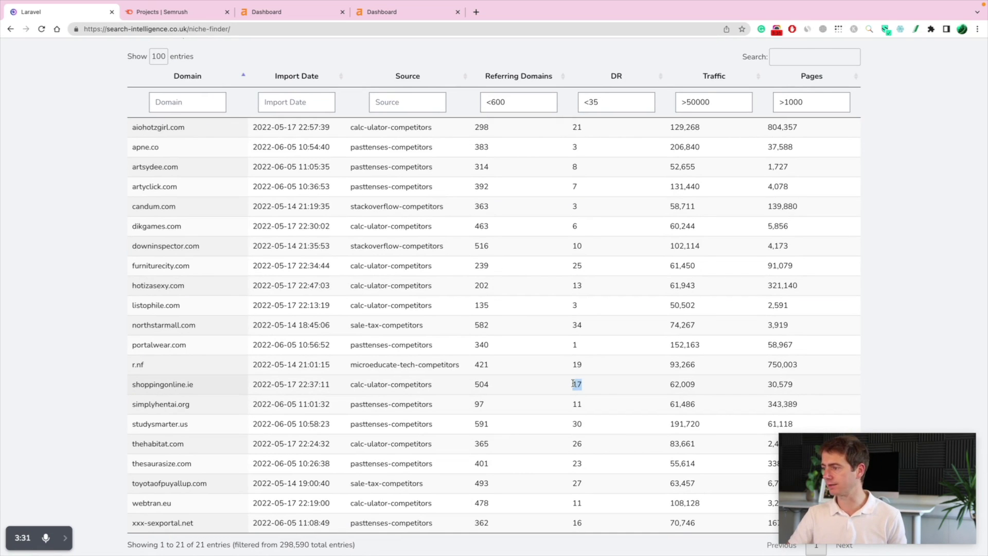
scroll(698, 241, "up", 1)
scroll(698, 241, "down", 1)
left_click_drag(698, 384, 672, 384)
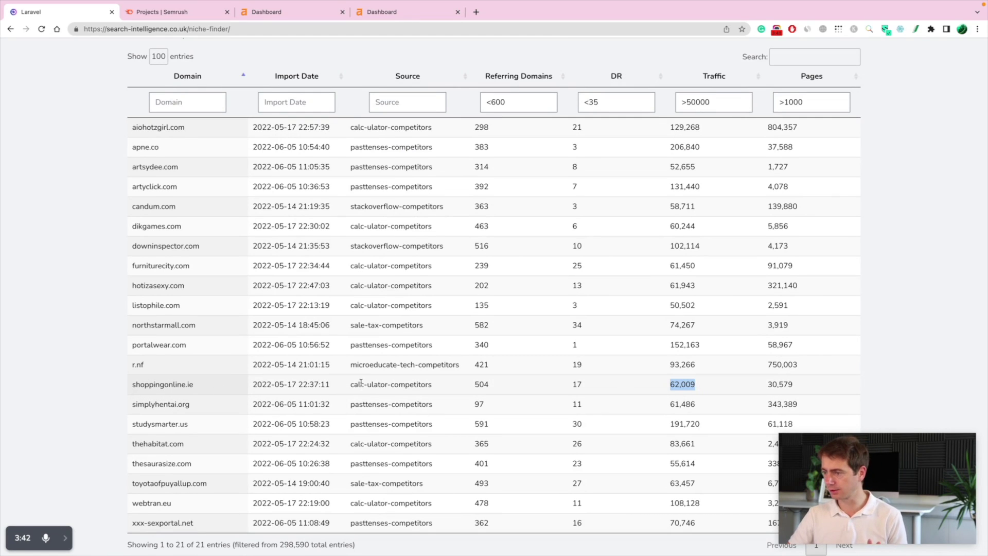
left_click_drag(194, 387, 133, 386)
Open the selected domain shoppingonline.ie in a new tab
right_click(137, 386)
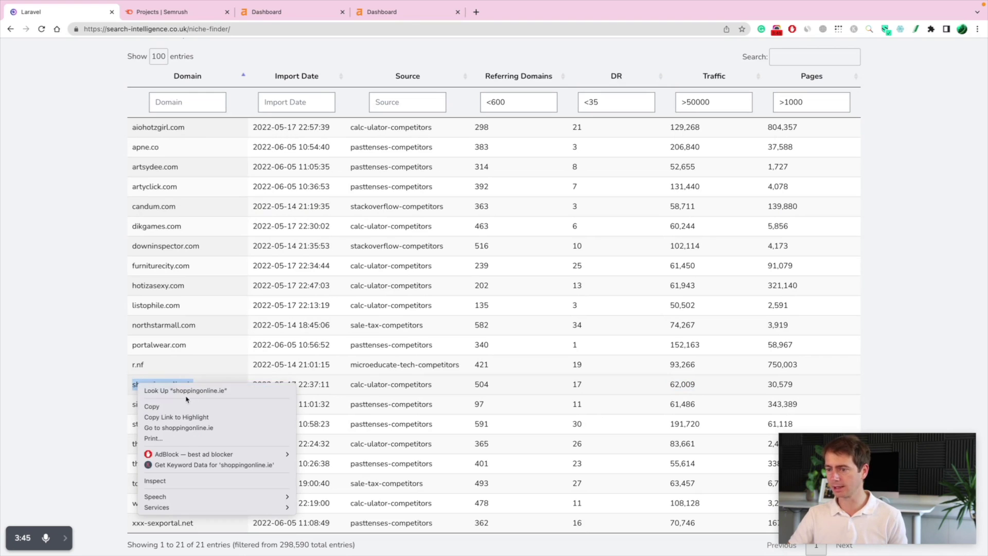
left_click(187, 427)
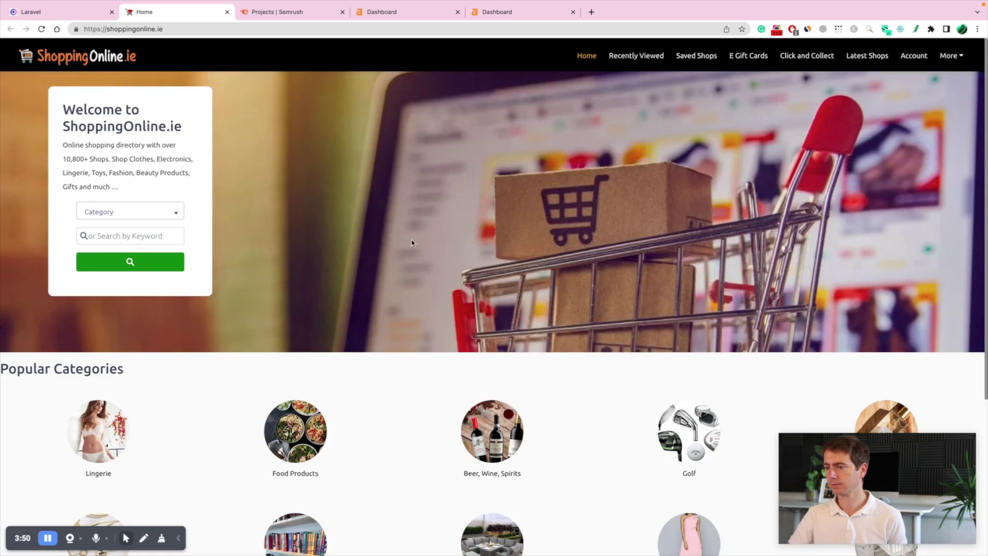
scroll(406, 249, "down", 4)
scroll(401, 264, "up", 5)
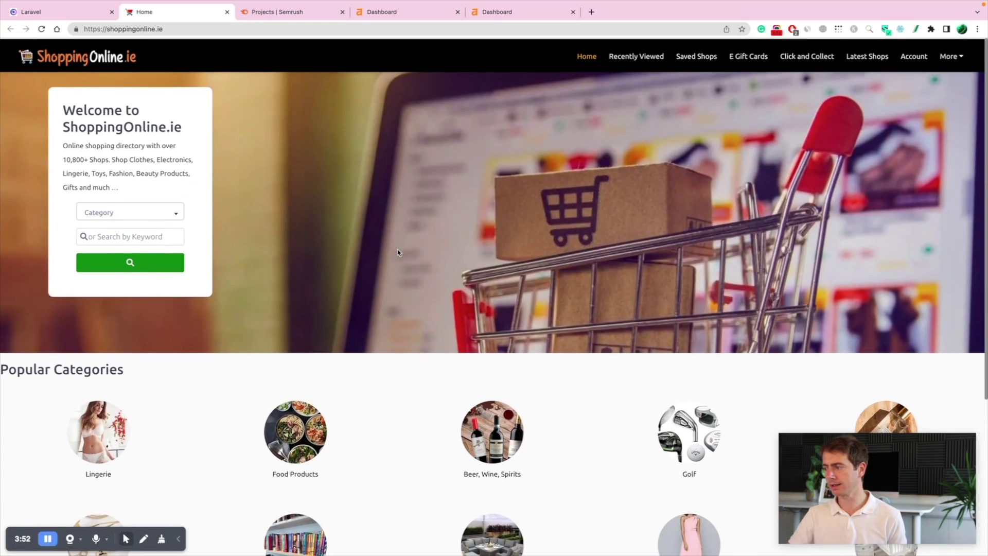
scroll(410, 312, "down", 3)
scroll(411, 312, "down", 3)
Open the Food Products shop listing and select shoppingonline.ie in the address bar
left_click(319, 229)
scroll(318, 281, "up", 4)
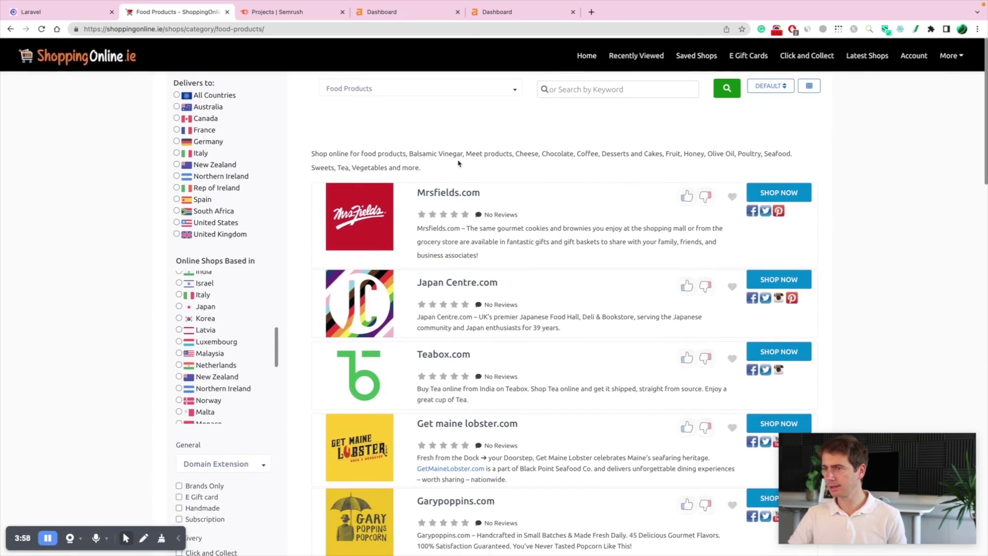
scroll(460, 163, "down", 12)
scroll(488, 302, "up", 15)
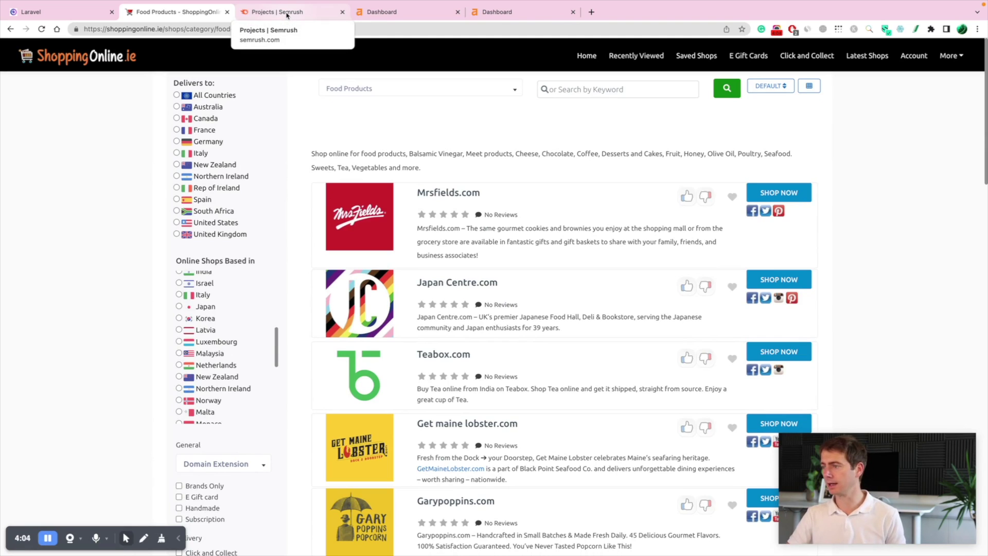
left_click_drag(163, 29, 107, 28)
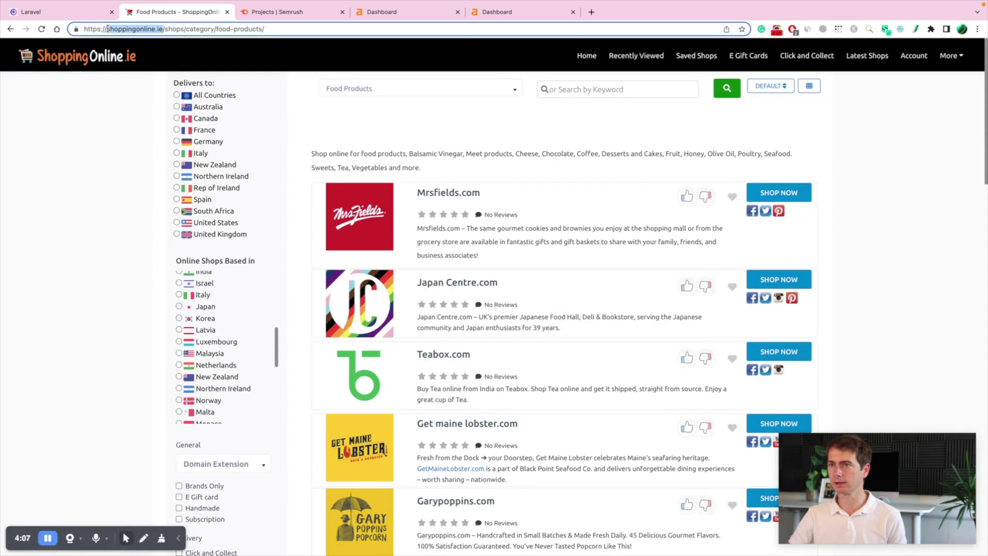
Paste shoppingonline.ie into Semrush and run its domain overview
left_click(303, 12)
left_click(164, 68)
key("super+v")
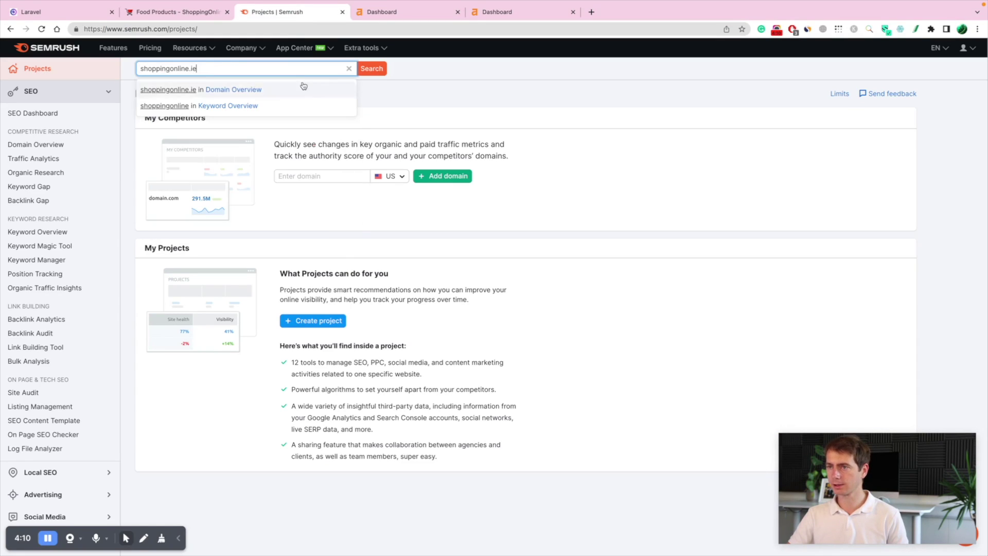
left_click(371, 68)
Analyse shoppingonline.ie in Ahrefs Site Explorer and view its Overview: DR 17, 504 referring domains
left_click(414, 16)
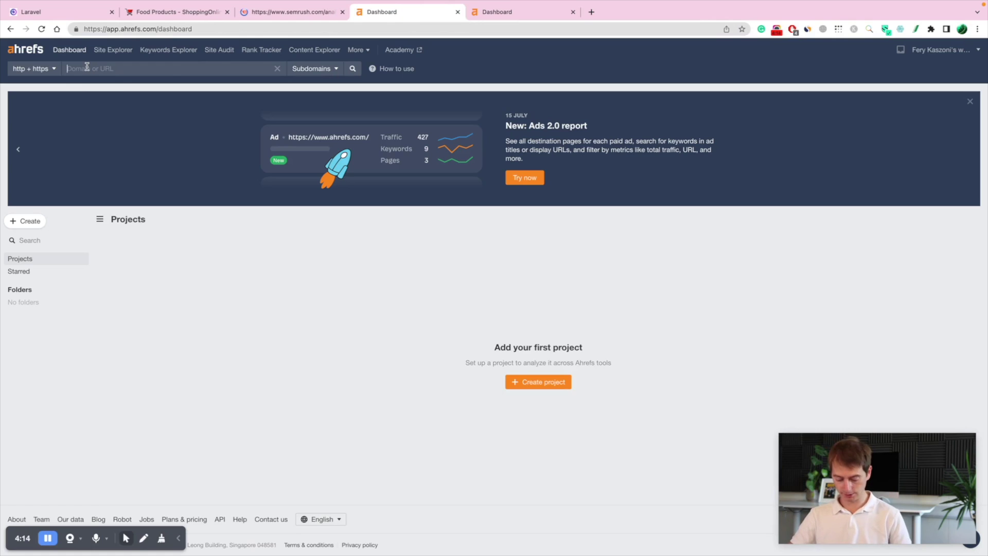
key("super+v")
key("Return")
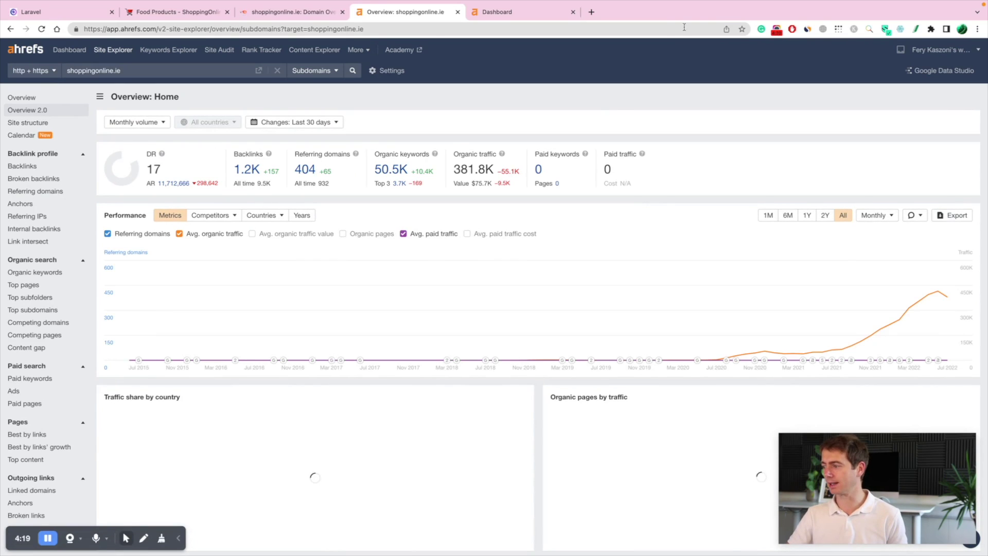
left_click(21, 97)
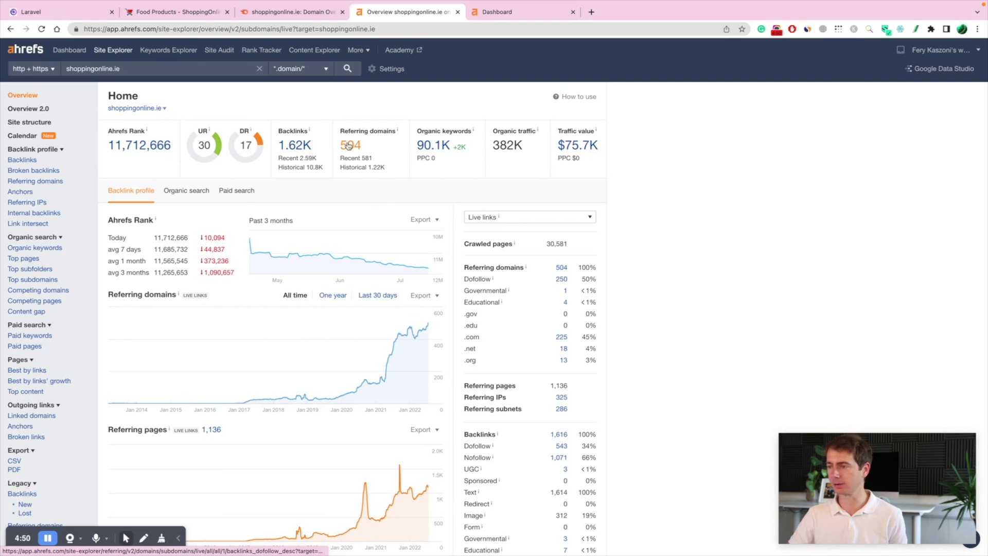
scroll(443, 350, "down", 1)
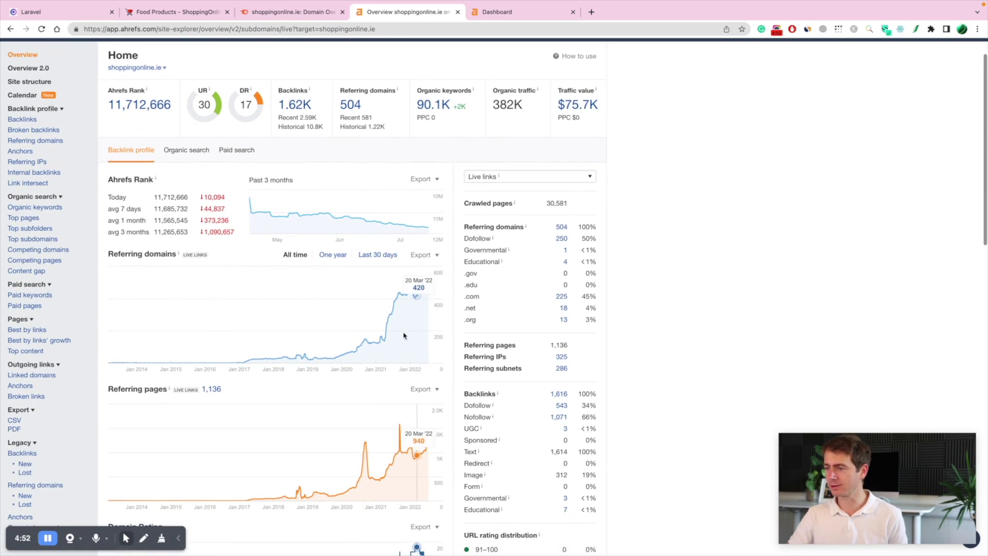
scroll(398, 378, "up", 1)
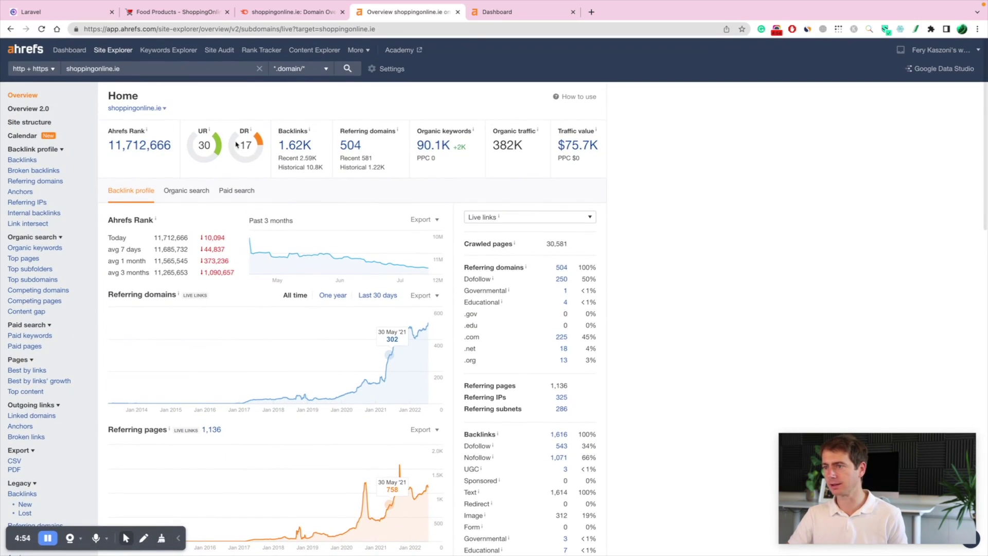
Check SimilarWeb for shoppingonline.ie: rank #377,933 and 121.60K monthly visits
left_click(169, 11)
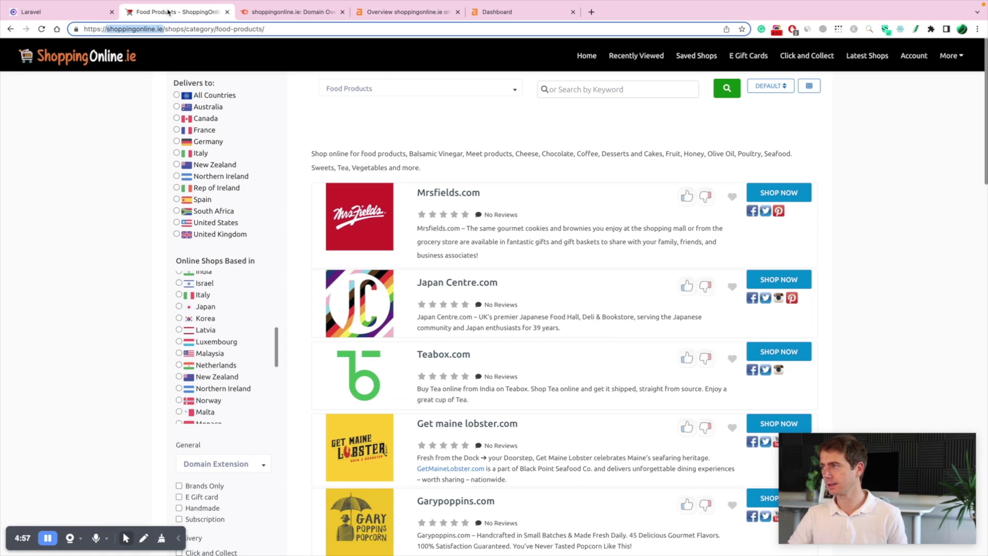
left_click(808, 29)
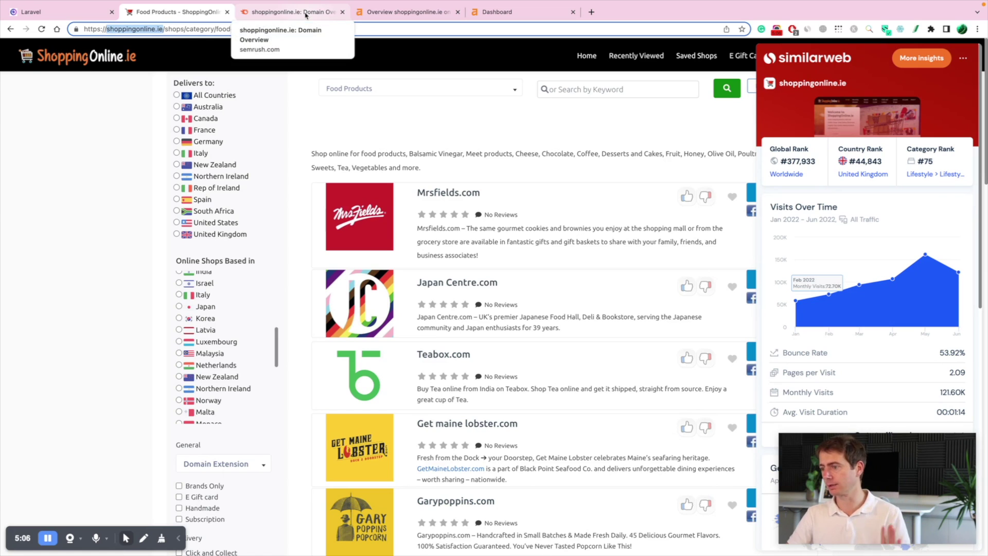
Open Semrush's organic research details for shoppingonline.ie and browse its 21,018 keyword positions
left_click(285, 13)
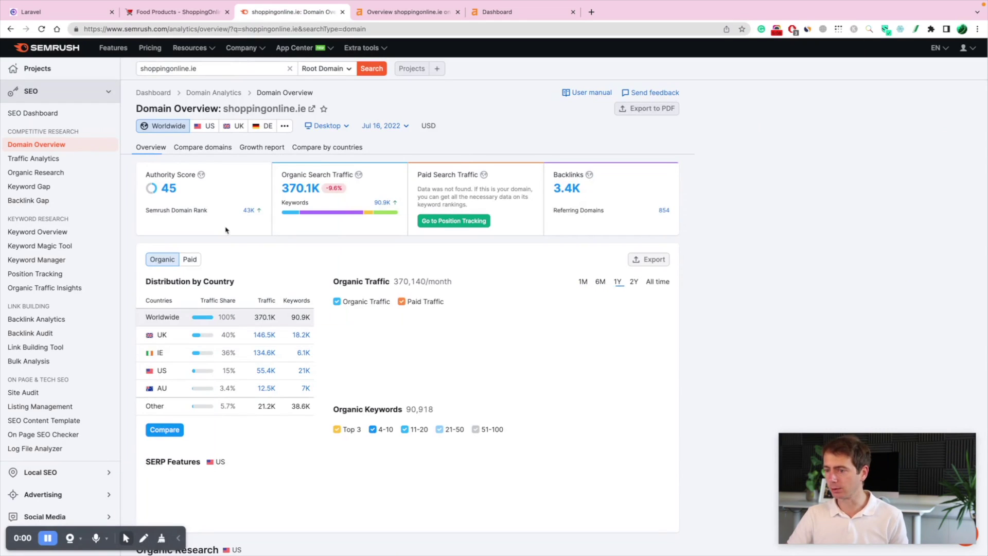
scroll(561, 341, "down", 6)
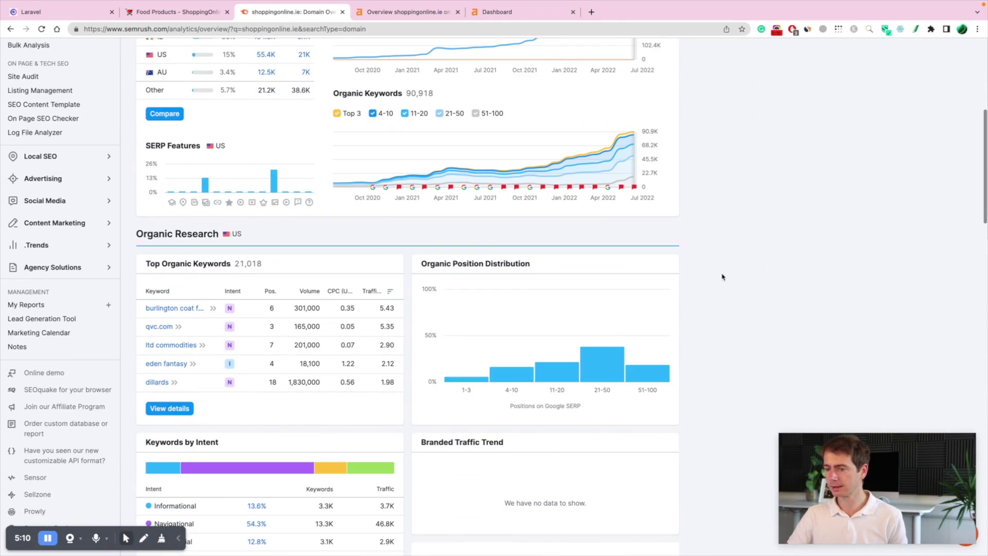
left_click(162, 410)
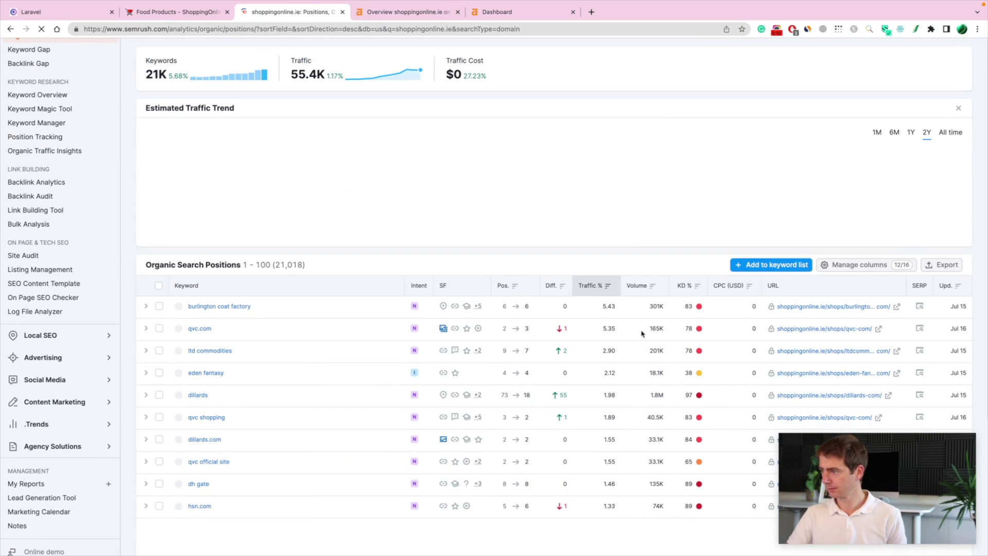
scroll(227, 342, "down", 3)
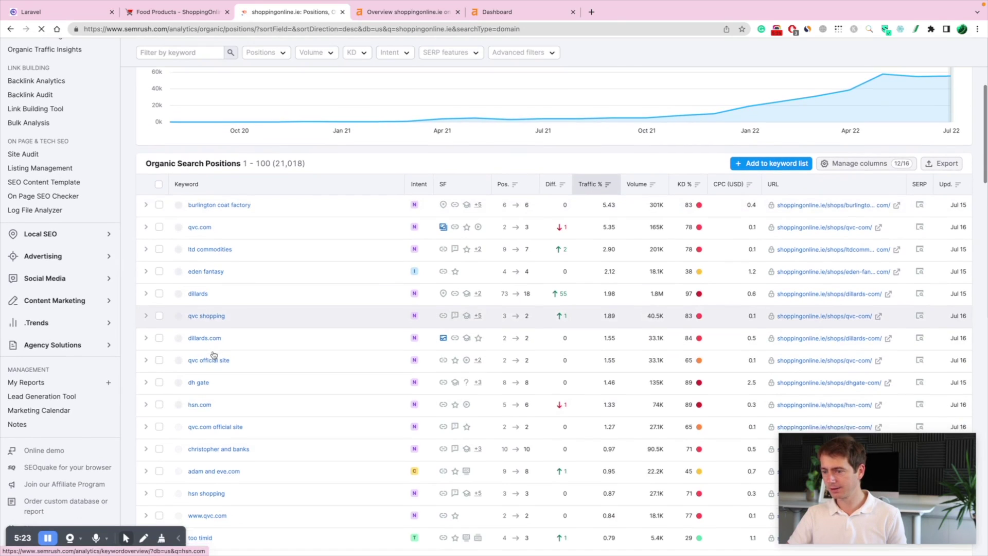
scroll(214, 355, "down", 2)
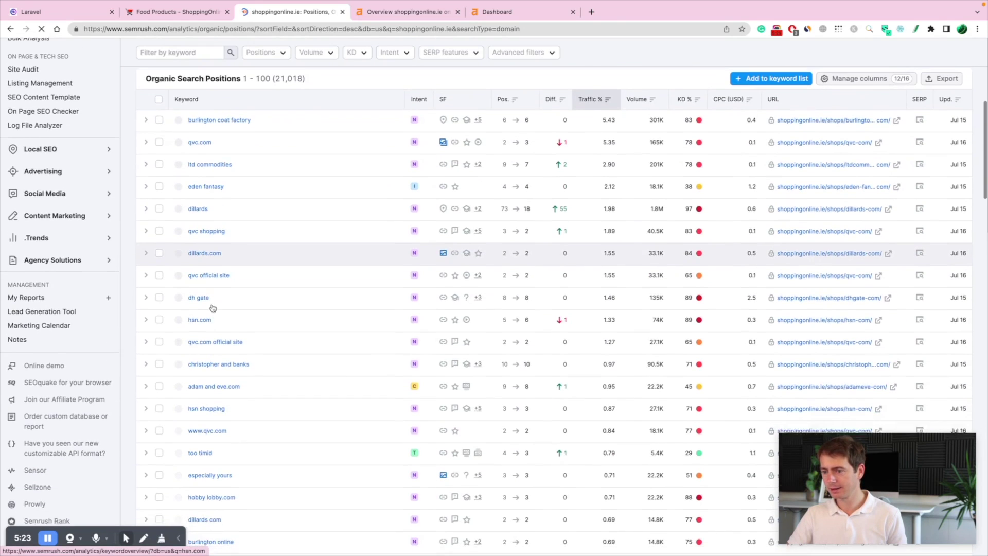
scroll(211, 355, "up", 3)
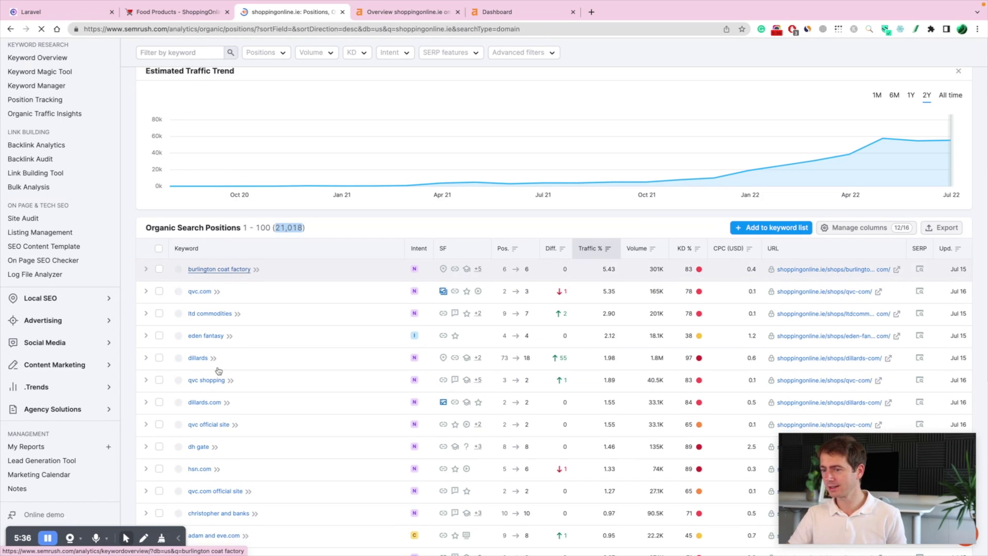
scroll(219, 371, "down", 2)
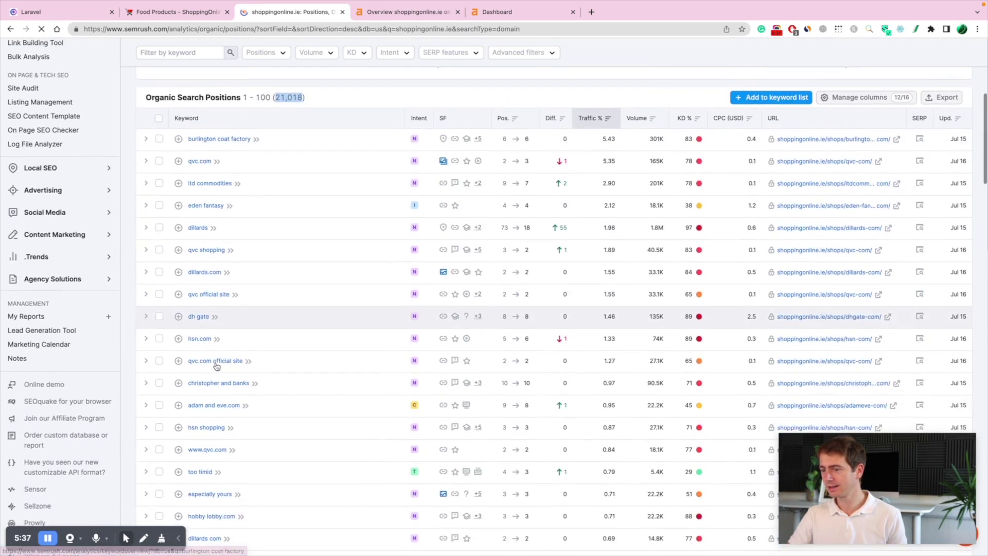
scroll(668, 303, "down", 1)
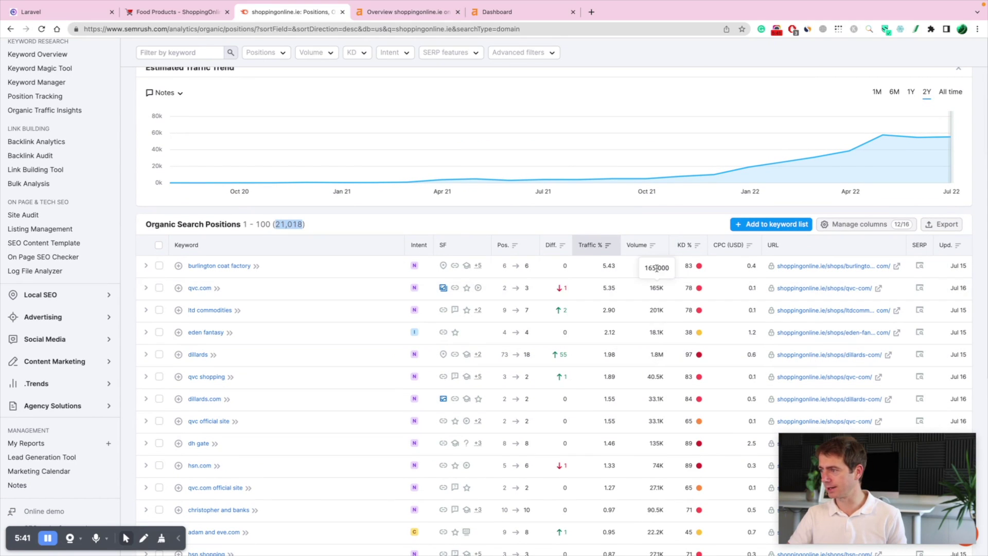
scroll(654, 362, "down", 4)
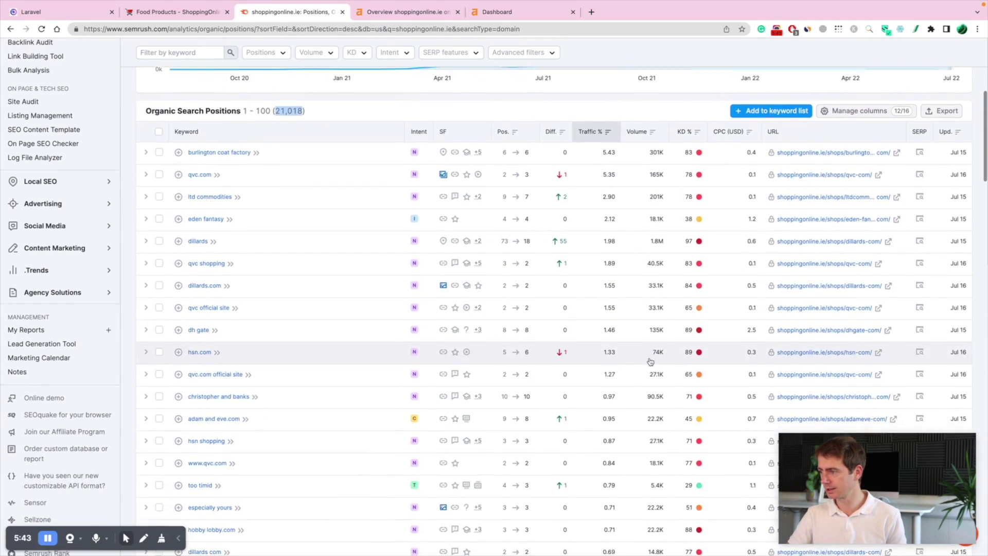
scroll(651, 361, "down", 1)
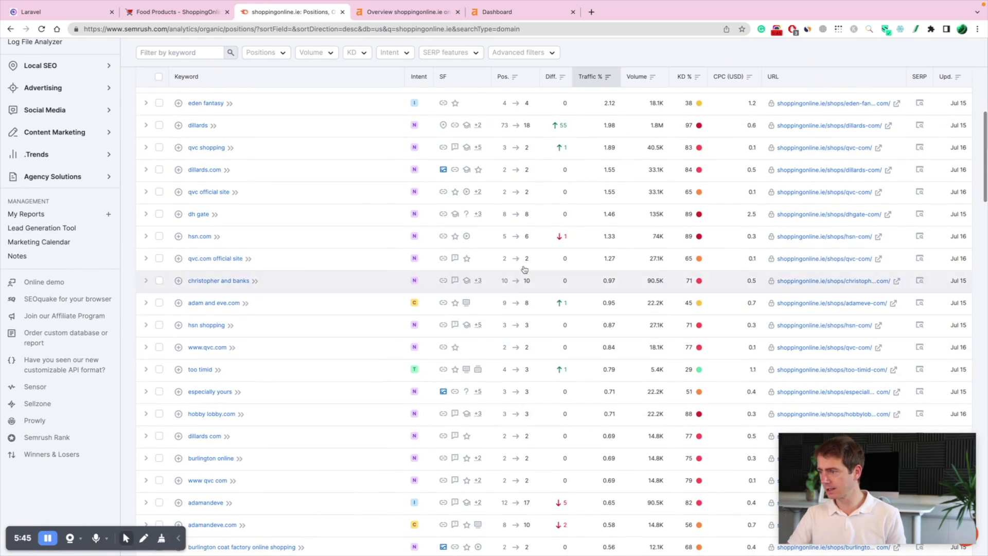
scroll(638, 442, "down", 1)
scroll(546, 438, "up", 5)
scroll(546, 438, "up", 4)
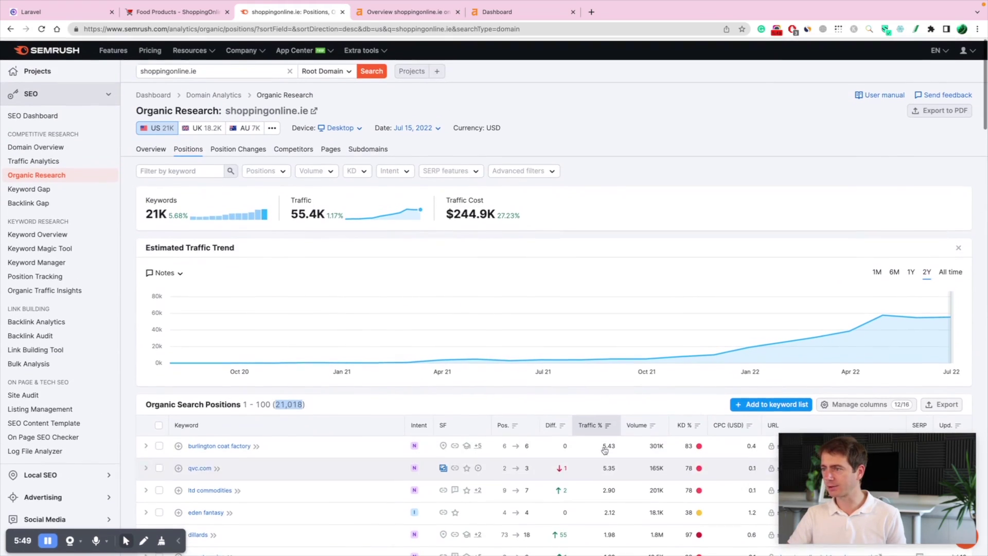
scroll(636, 381, "down", 7)
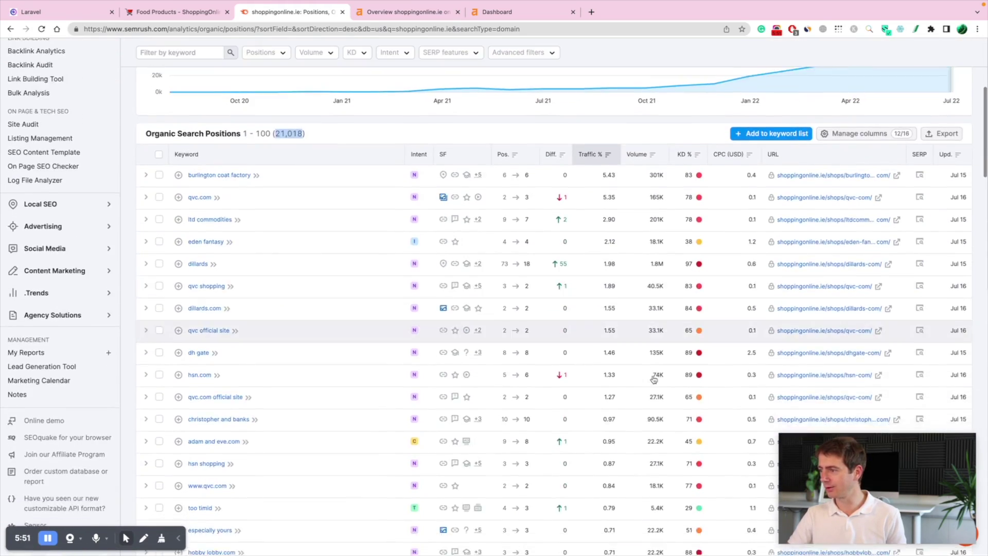
scroll(654, 360, "up", 7)
scroll(657, 330, "up", 3)
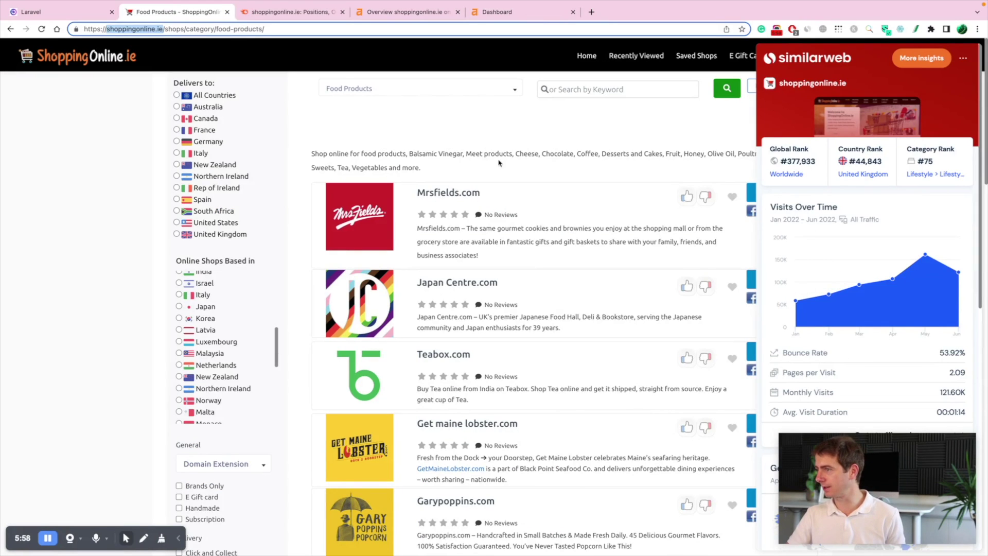
Close the SimilarWeb panel and open the Teabox.com shop listing
left_click(473, 118)
scroll(515, 257, "down", 2)
scroll(536, 322, "down", 2)
left_click(348, 187)
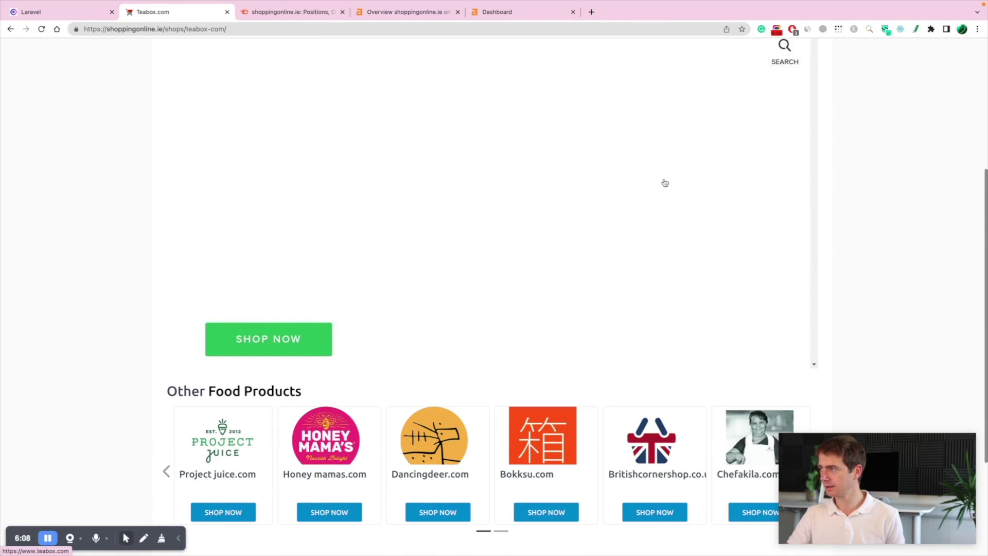
scroll(665, 183, "down", 3)
scroll(470, 311, "up", 9)
scroll(470, 311, "down", 1)
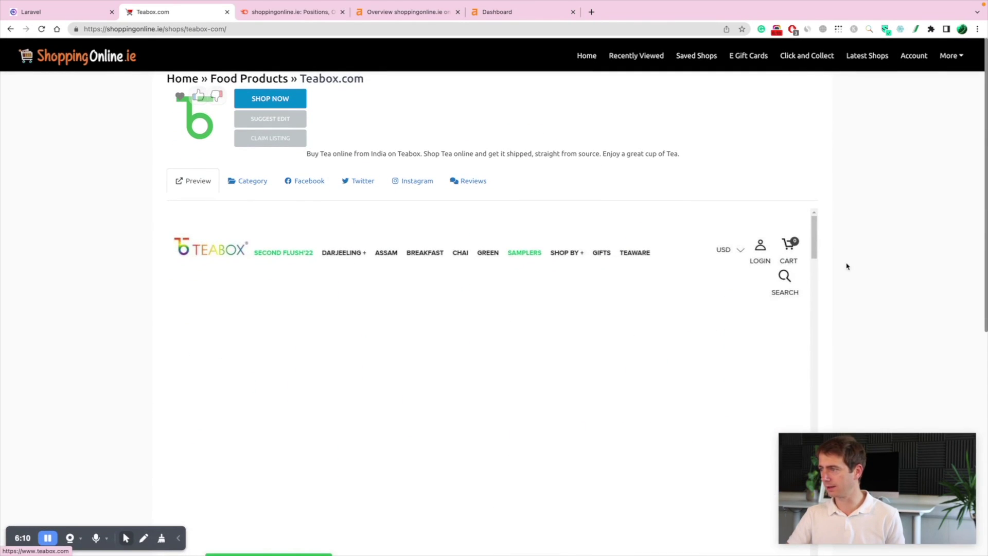
Pause AdBlock on this site so the ad banners load
left_click(795, 32)
left_click(757, 175)
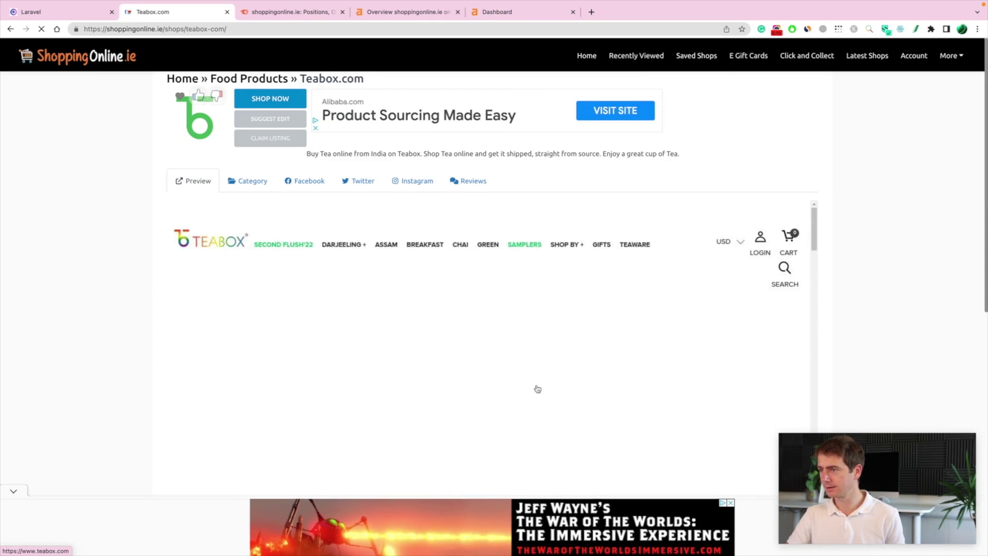
scroll(483, 309, "down", 10)
scroll(454, 287, "up", 10)
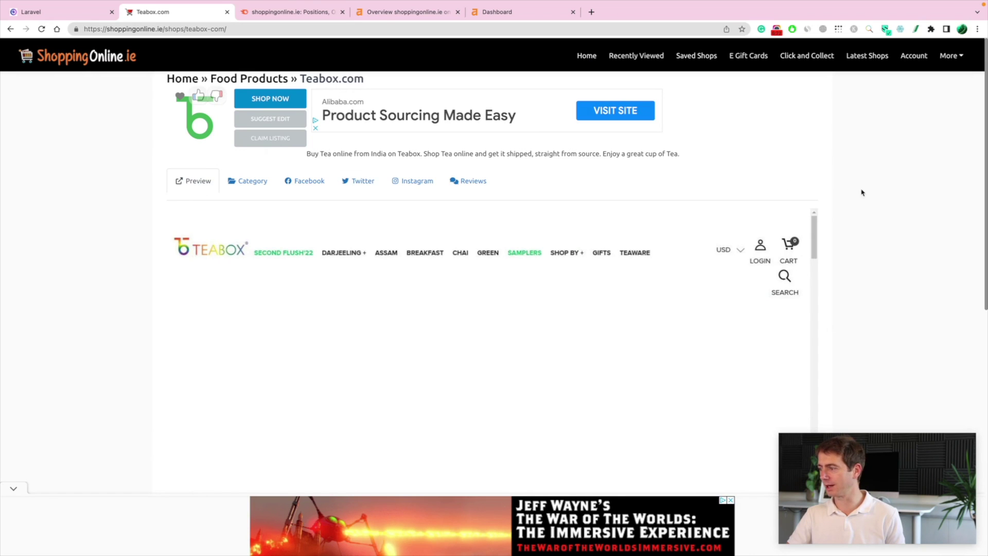
Change the Niche Finder filters to referring domains <800 and pages >100
left_click(41, 11)
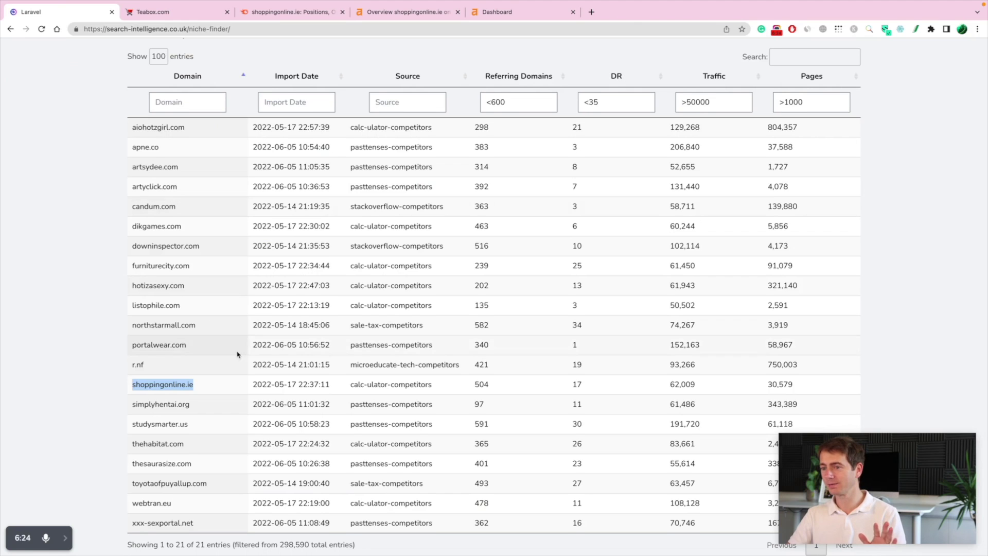
scroll(205, 391, "up", 2)
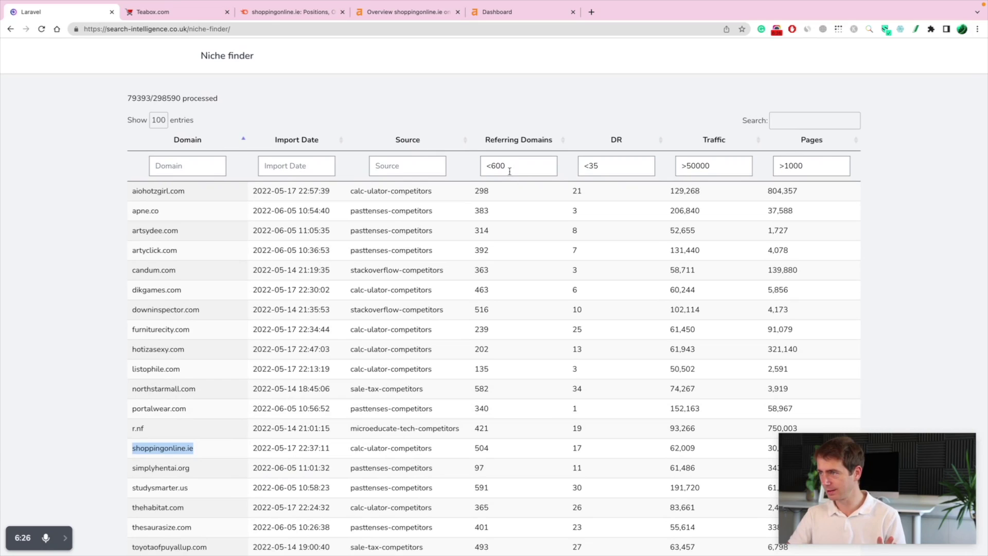
left_click(496, 166)
key("BackSpace")
type("8")
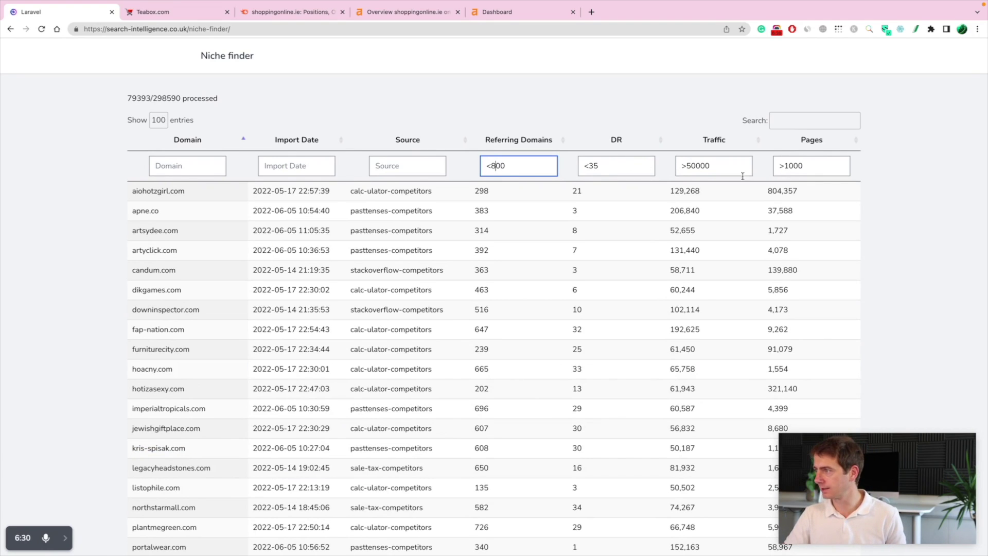
left_click(806, 164)
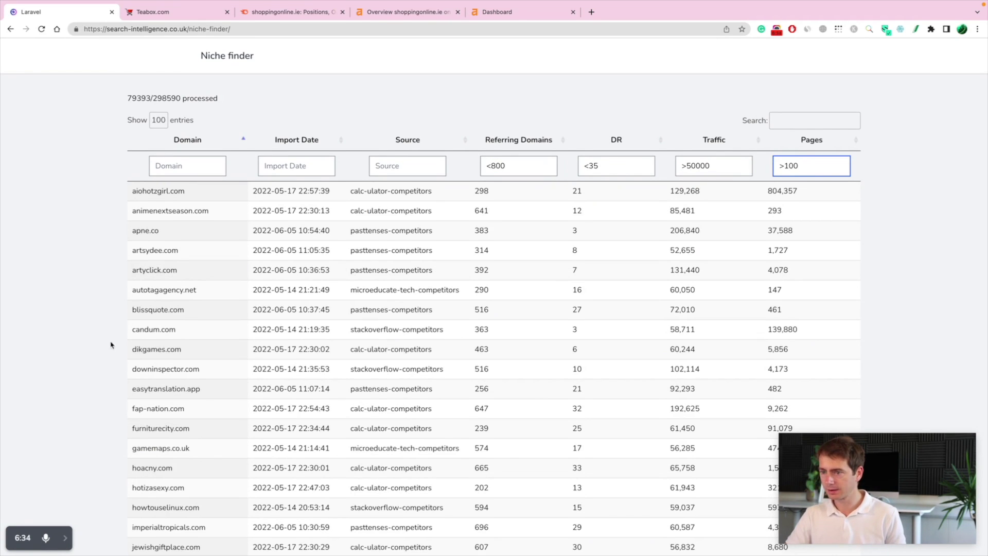
scroll(139, 330, "down", 1)
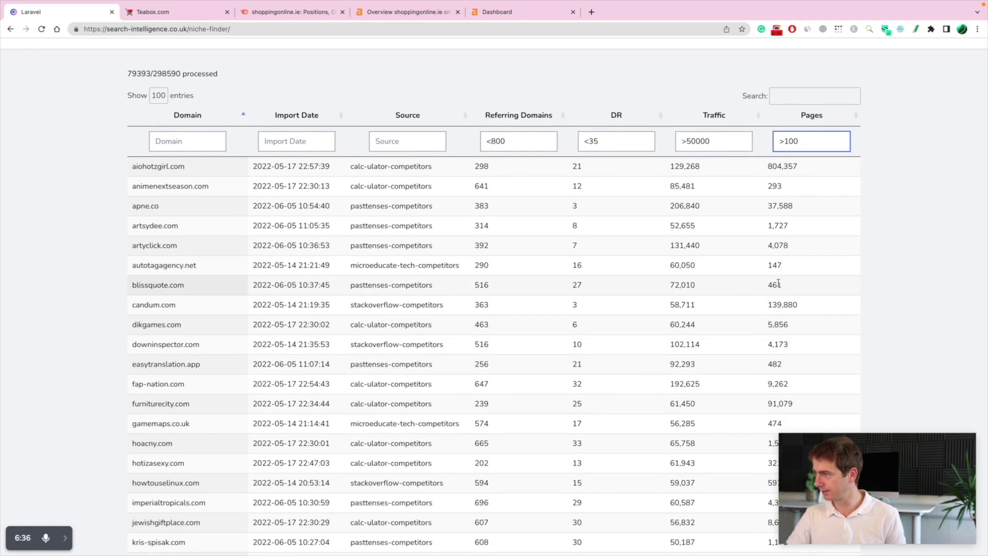
Open blissquote.com from the table in a new tab
left_click_drag(181, 284, 133, 287)
right_click(141, 283)
left_click(185, 328)
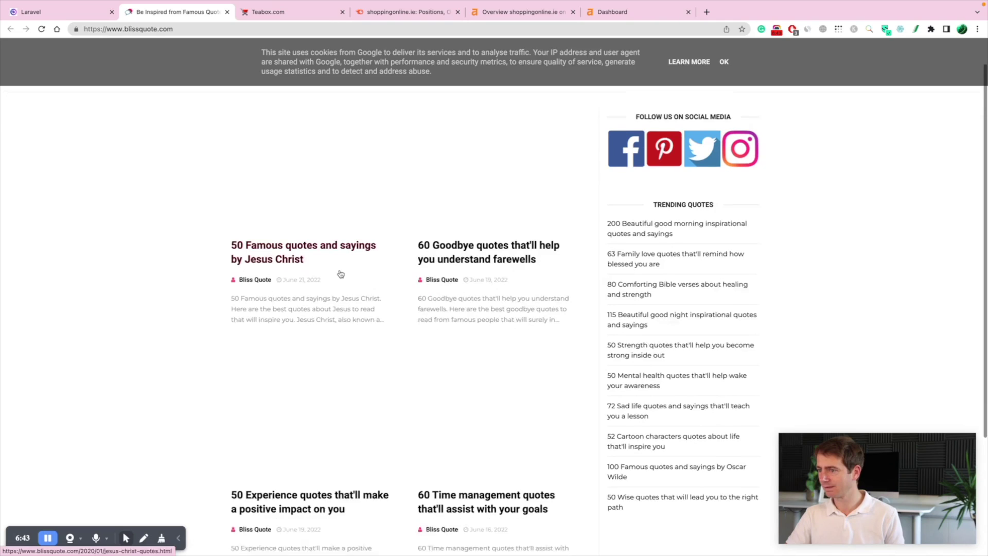
scroll(450, 265, "down", 3)
scroll(450, 265, "up", 3)
scroll(545, 354, "down", 4)
scroll(539, 354, "down", 1)
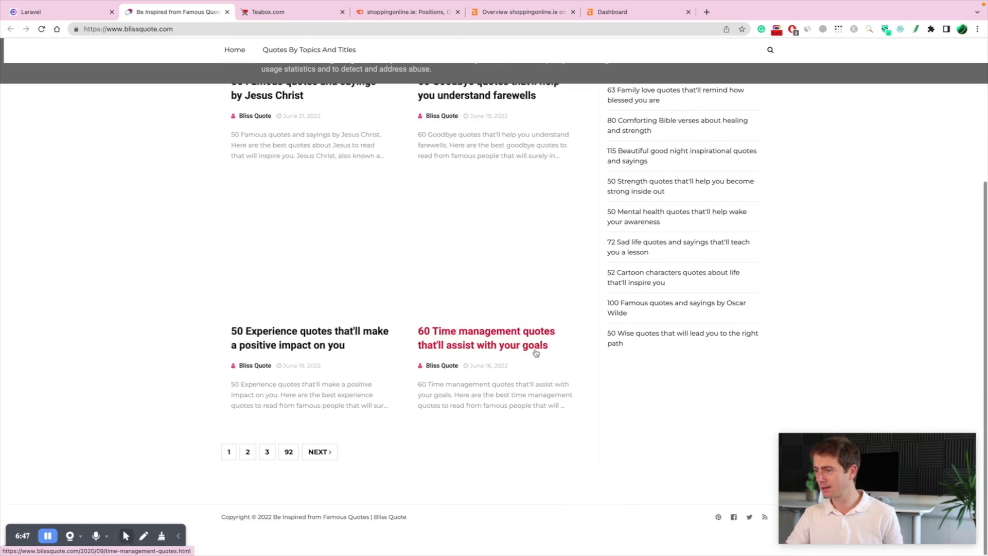
scroll(662, 346, "up", 5)
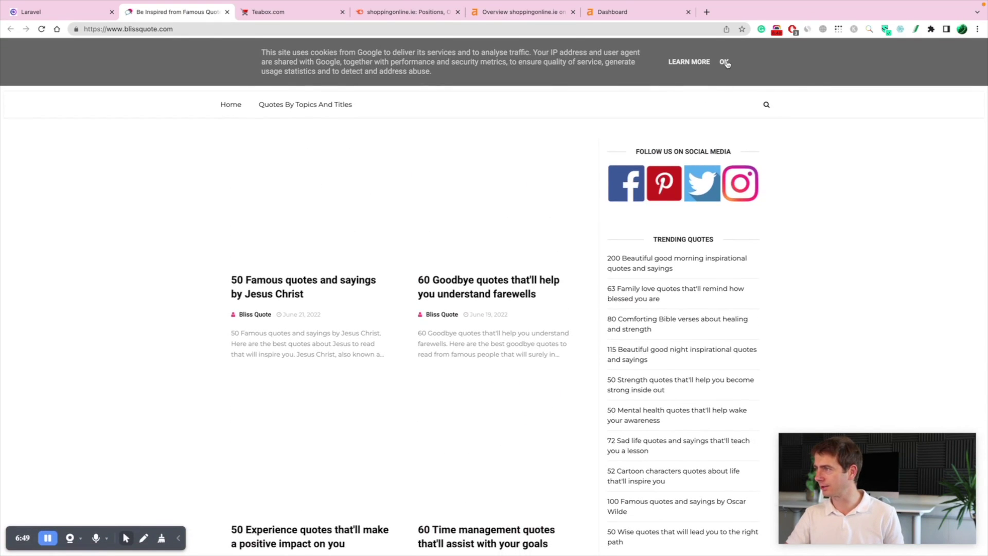
Dismiss the blissquote.com cookie notice and go back to the Niche Finder table
left_click(725, 62)
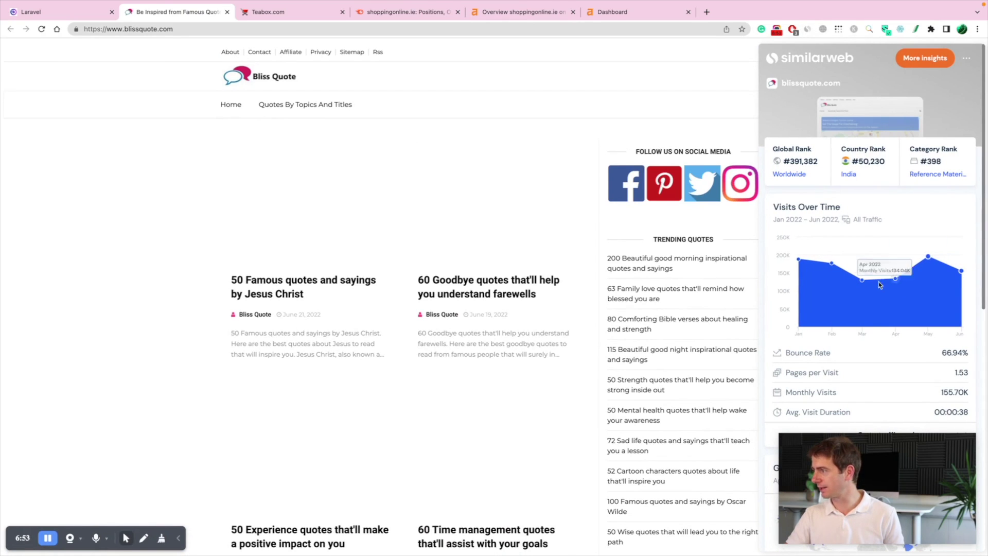
scroll(299, 328, "down", 1)
left_click(51, 11)
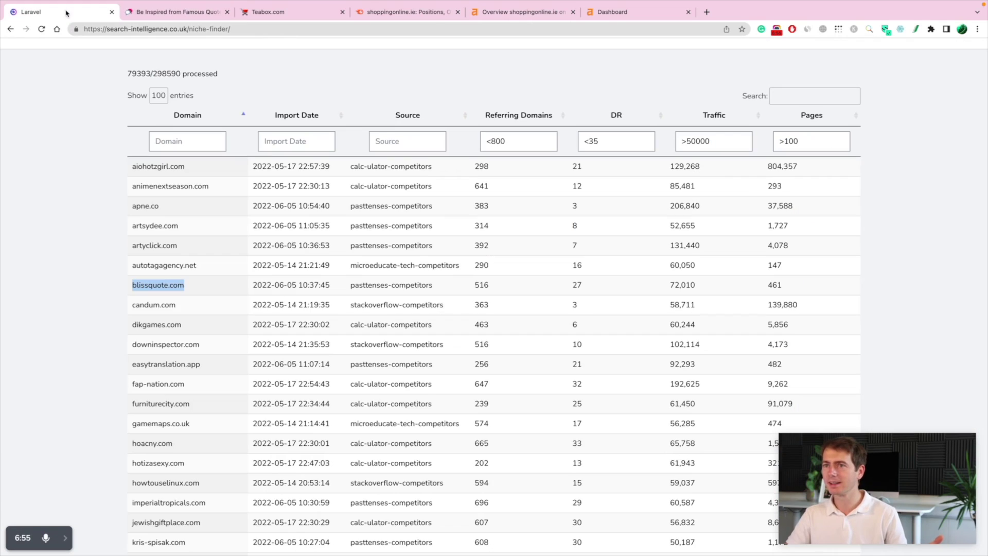
double_click(485, 283)
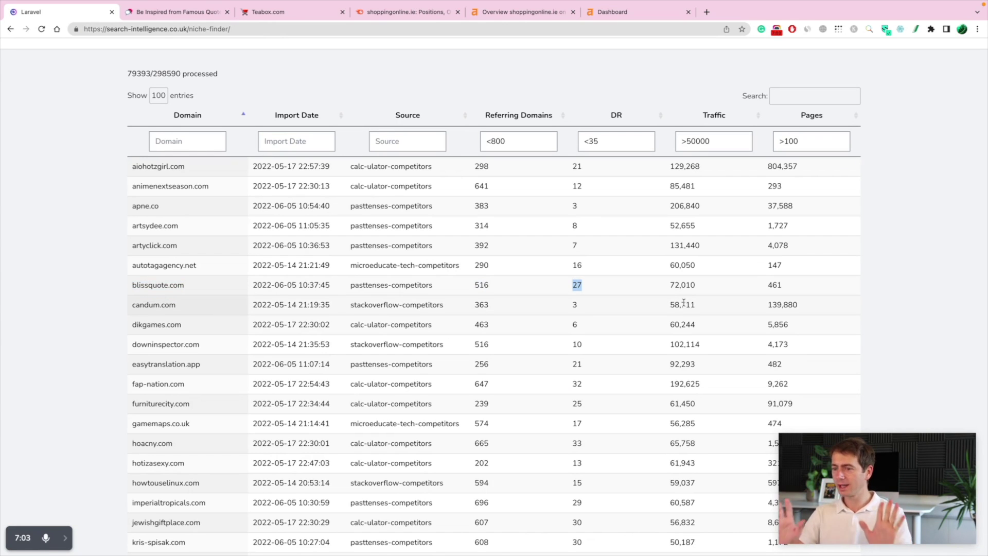
scroll(359, 369, "down", 3)
scroll(196, 243, "down", 1)
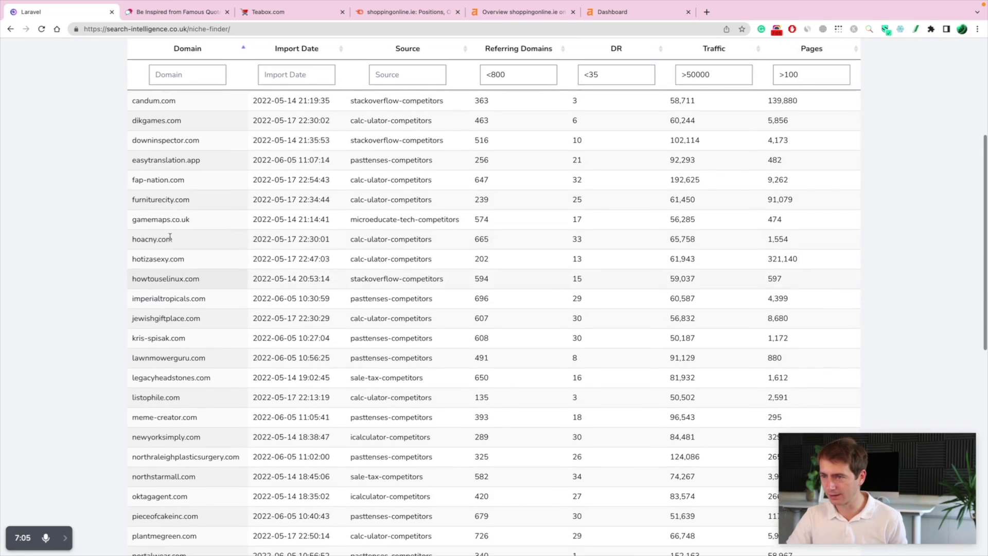
scroll(194, 196, "down", 2)
scroll(194, 196, "down", 1)
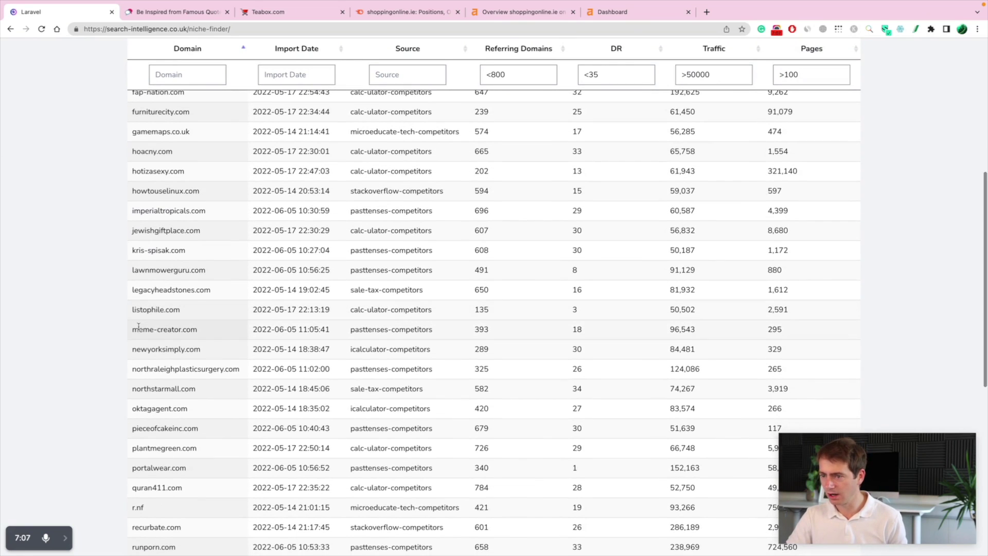
left_click_drag(132, 330, 205, 331)
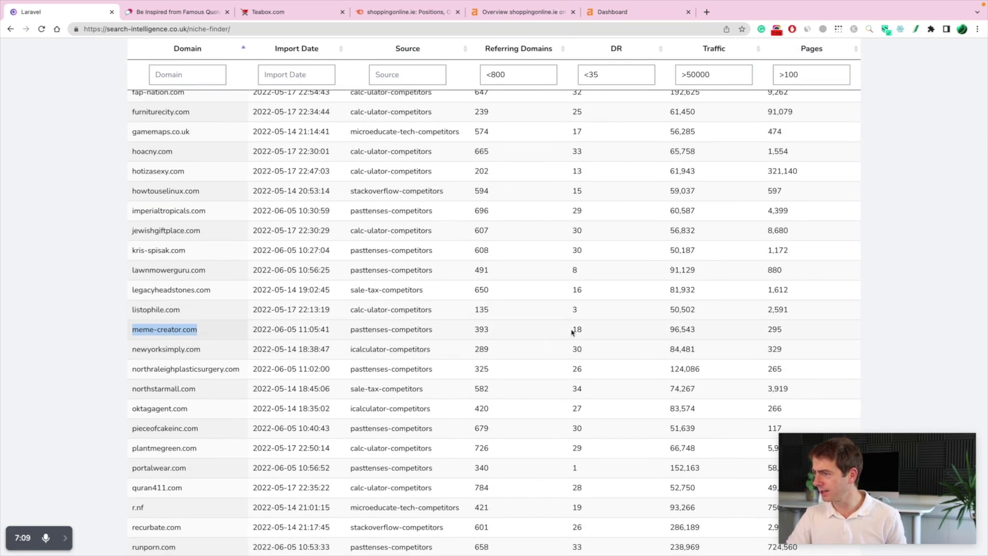
scroll(573, 331, "up", 5)
scroll(595, 368, "up", 2)
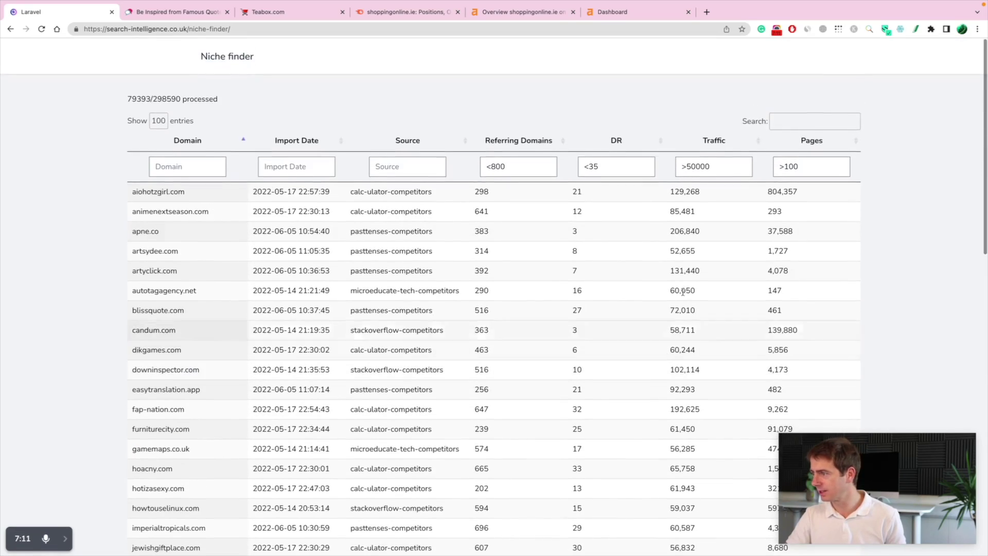
scroll(603, 345, "down", 3)
scroll(606, 333, "up", 2)
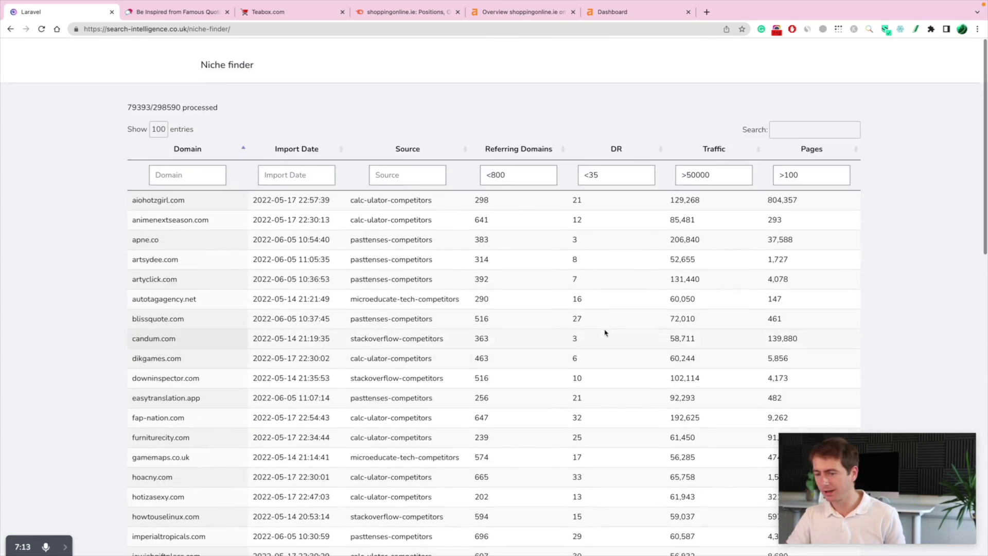
scroll(607, 335, "down", 4)
scroll(612, 360, "up", 4)
scroll(619, 387, "down", 4)
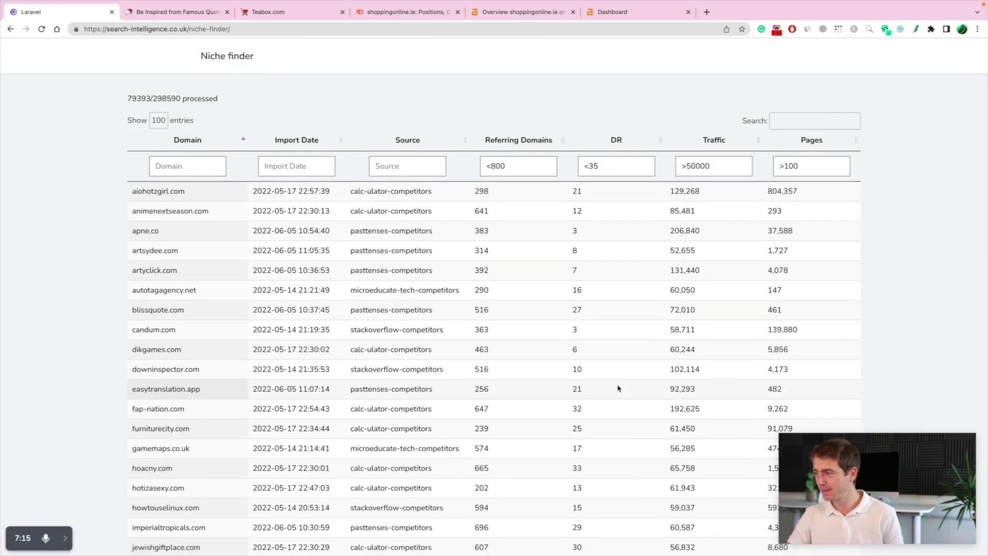
scroll(617, 388, "up", 4)
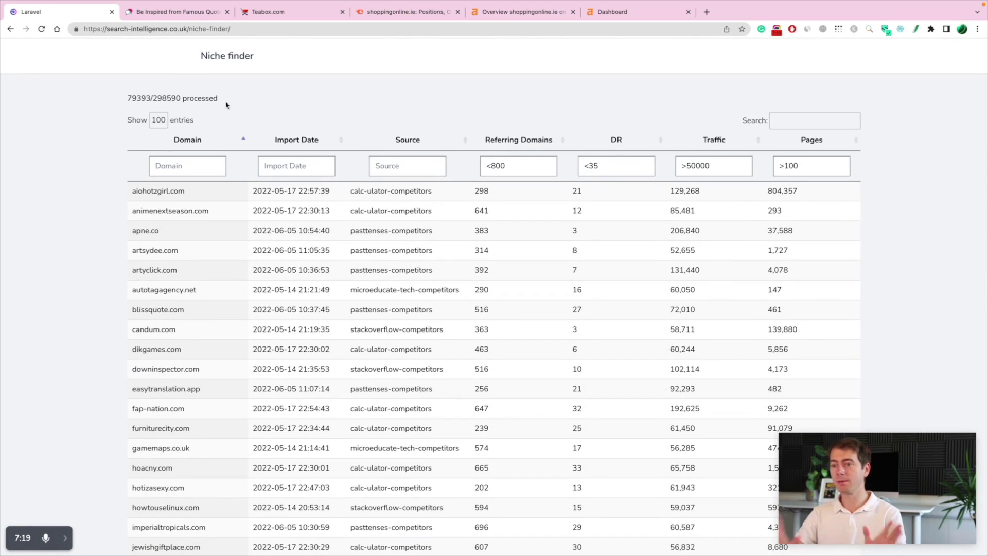
double_click(169, 99)
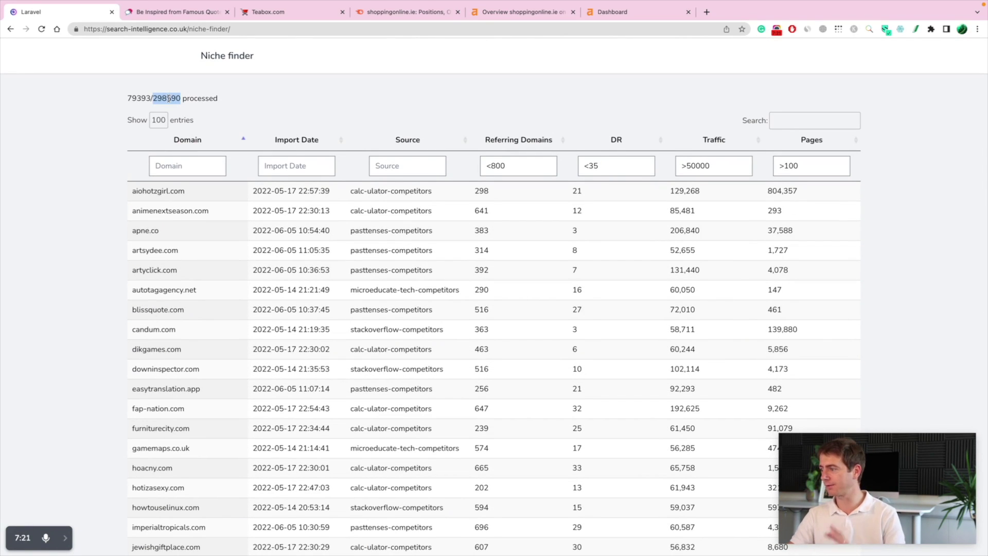
double_click(132, 97)
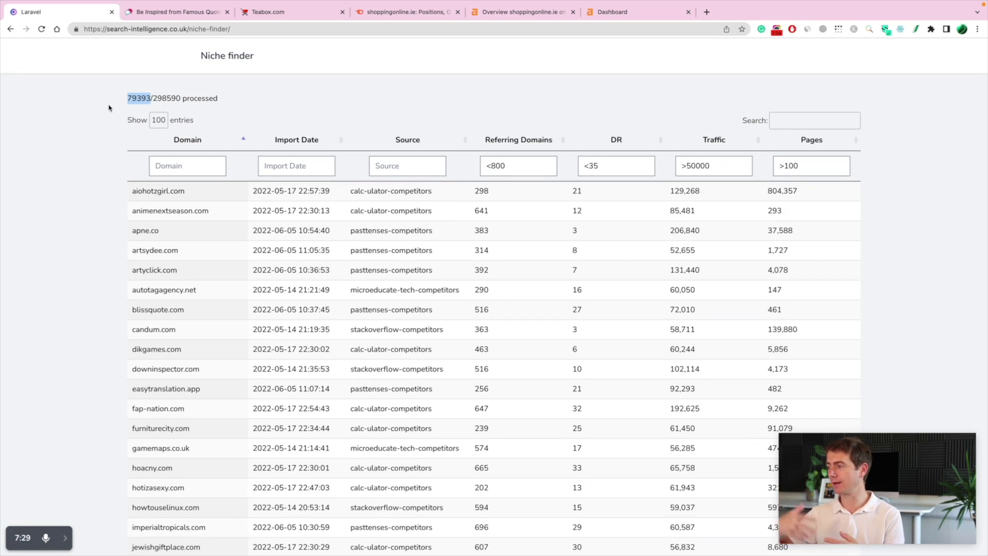
left_click(150, 93)
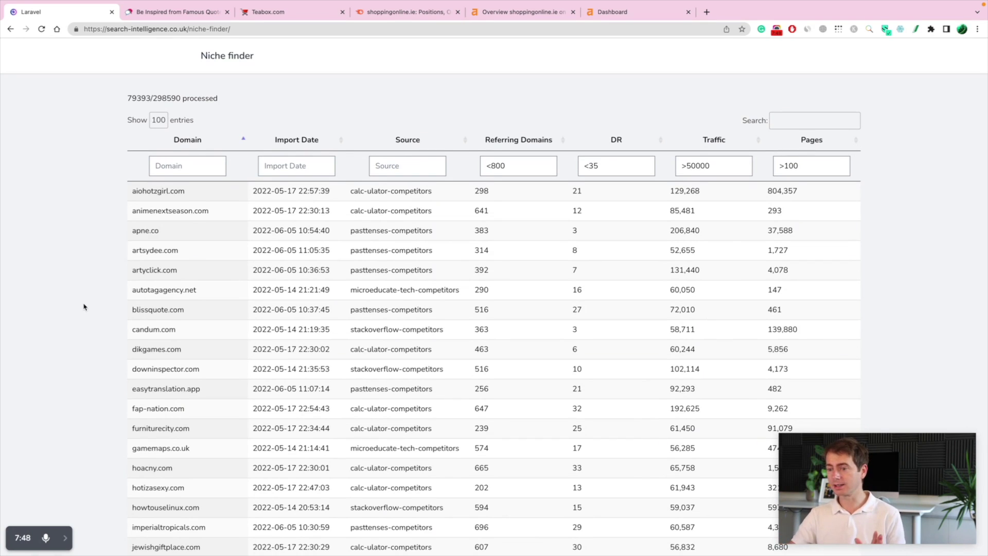
scroll(84, 308, "down", 2)
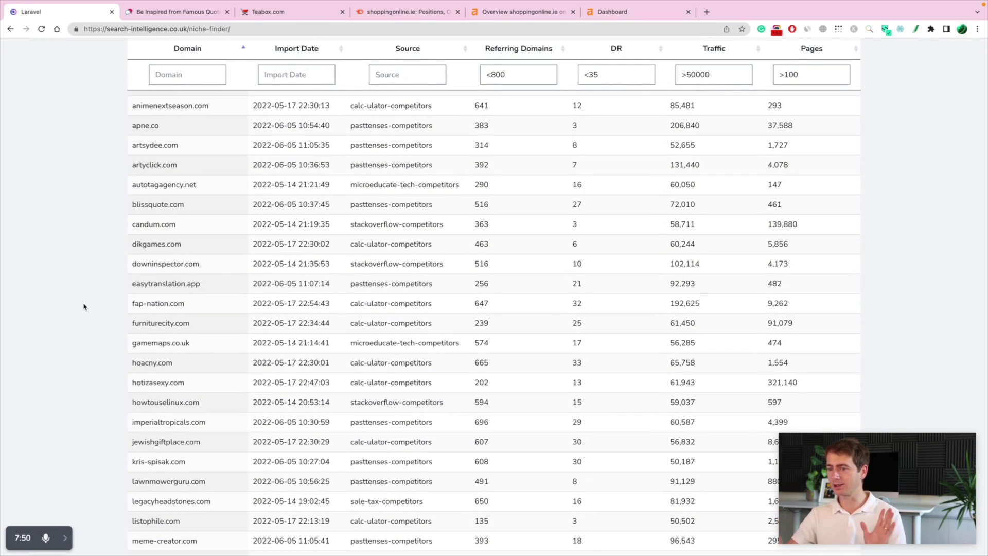
scroll(84, 307, "up", 2)
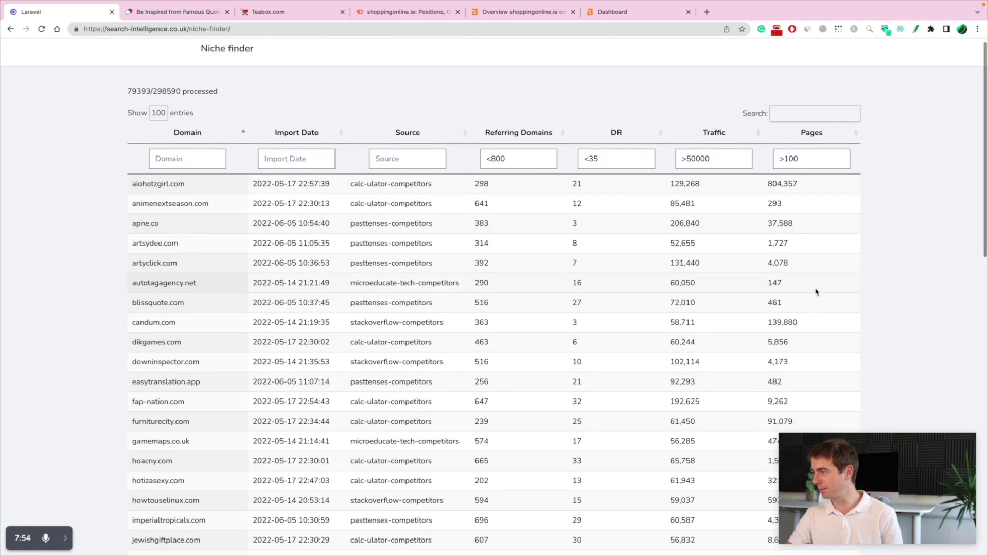
scroll(784, 201, "down", 2)
scroll(792, 245, "up", 2)
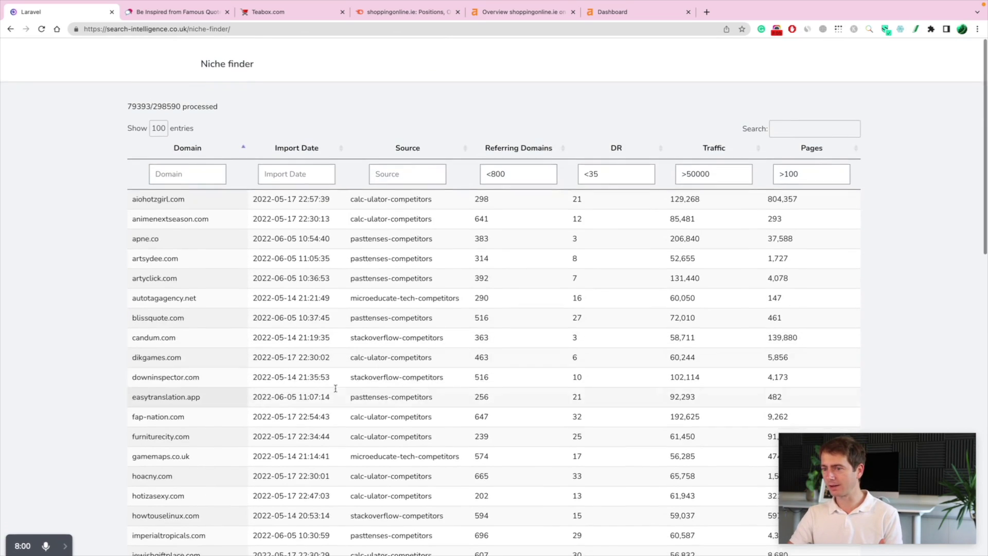
scroll(139, 273, "down", 2)
scroll(138, 287, "down", 3)
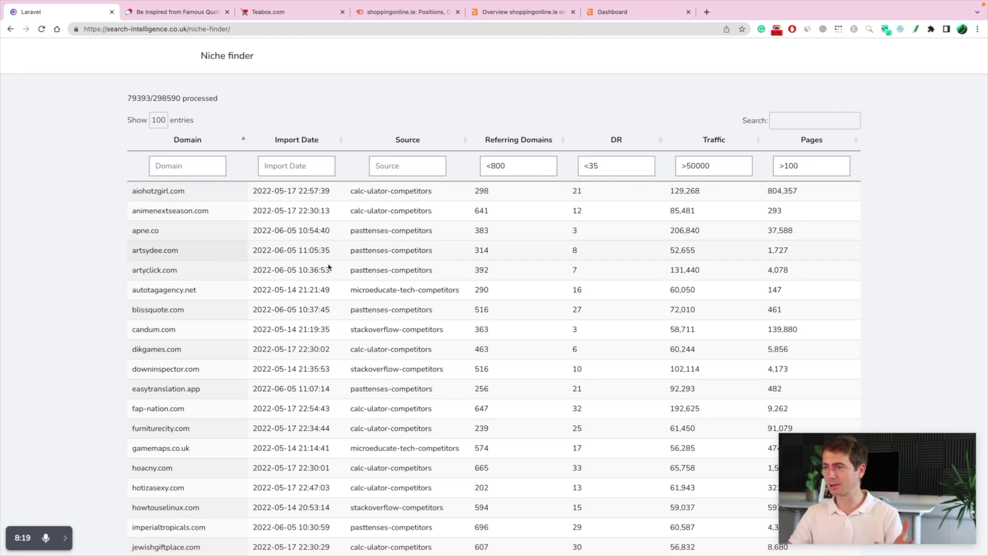
left_click(246, 28)
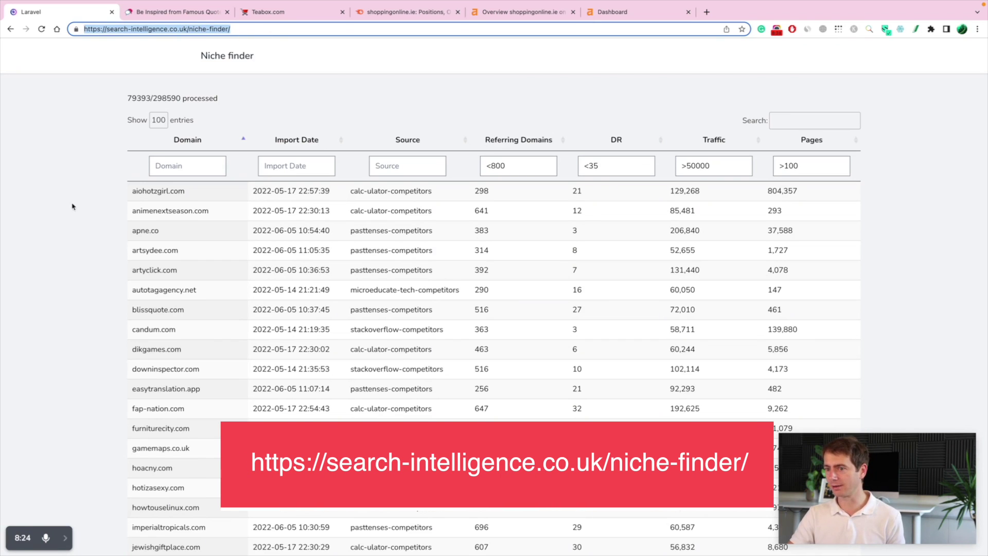
scroll(103, 231, "down", 3)
scroll(136, 247, "up", 3)
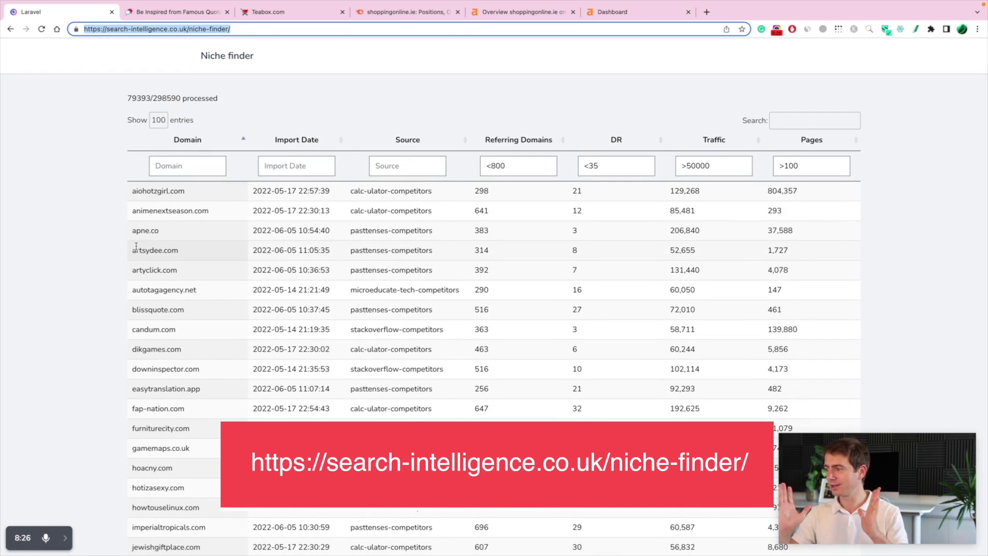